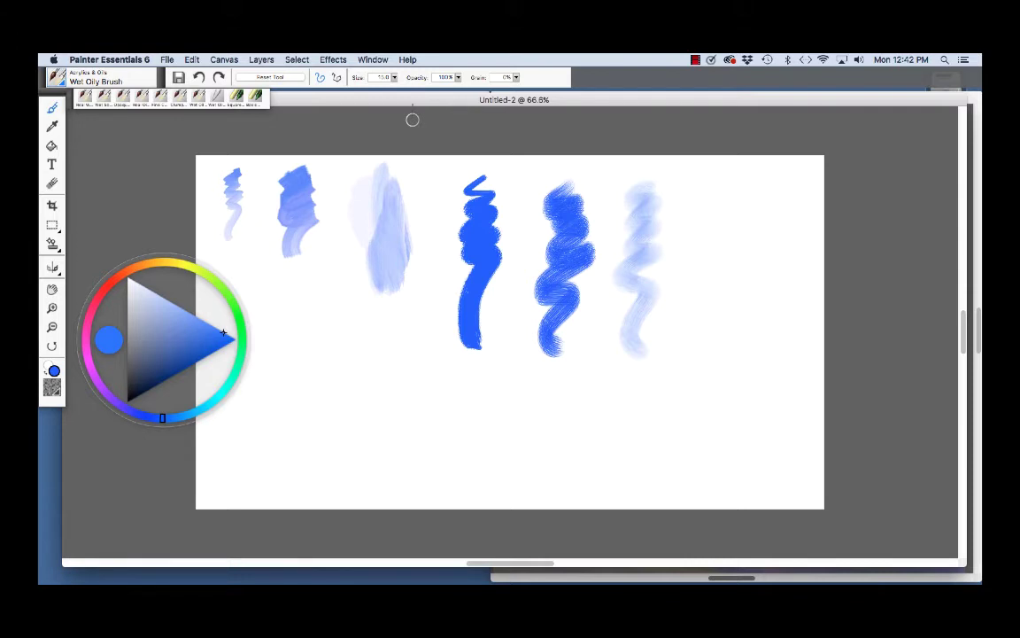
- Hide the Color panel and show it again
{"action": "left_click", "coordinate": [372, 59]}
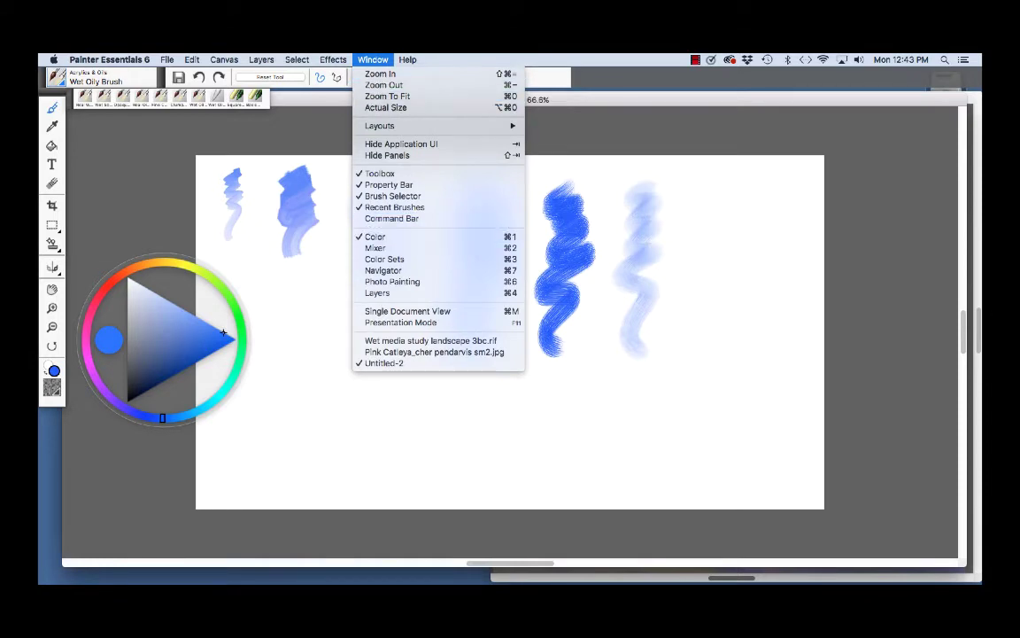
{"action": "left_click", "coordinate": [373, 59]}
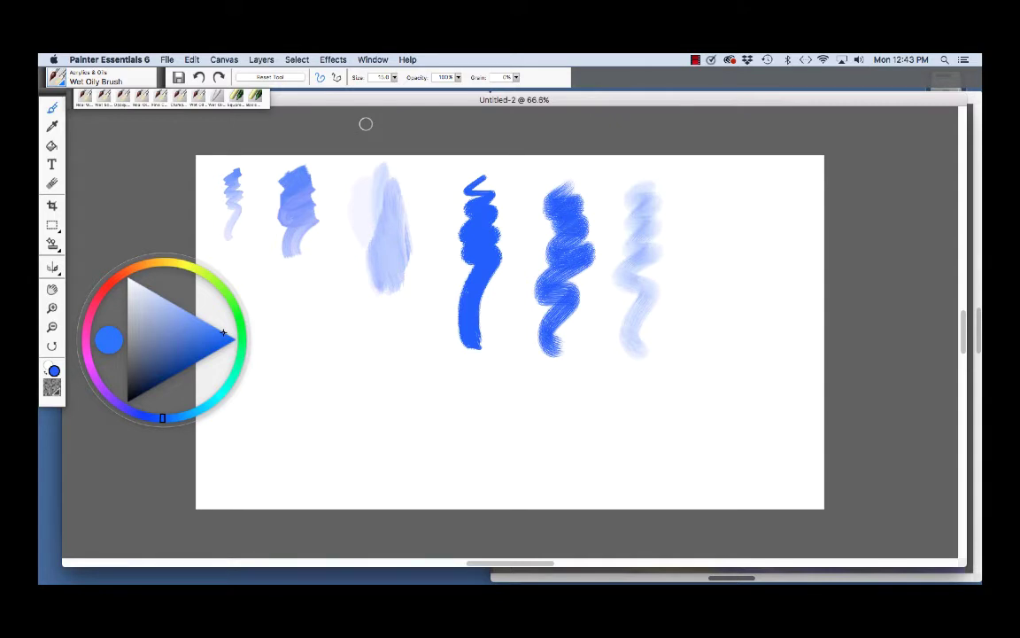
{"action": "key", "text": "super+alt+1"}
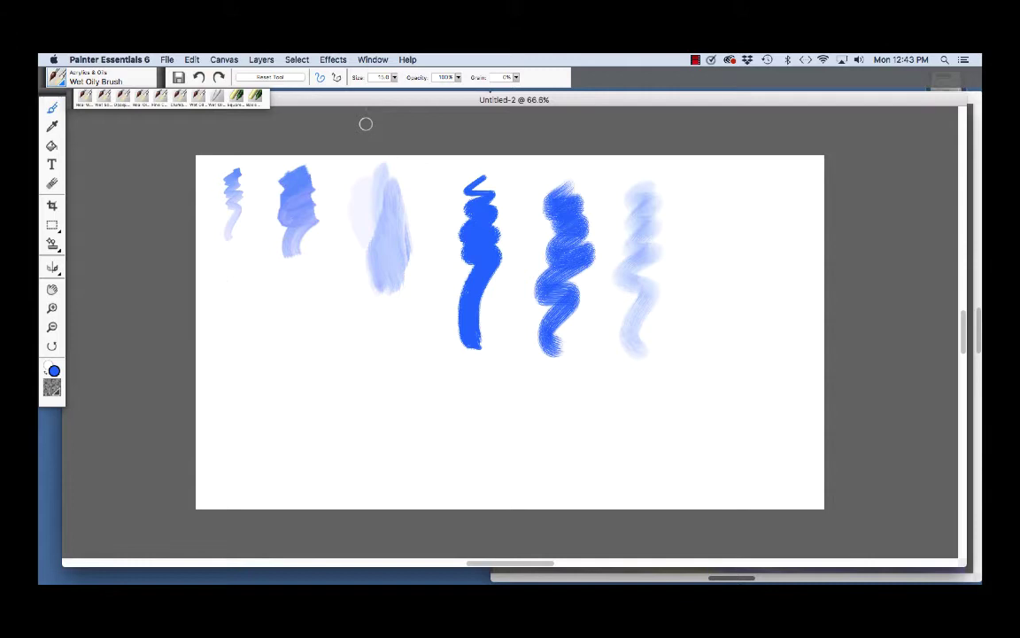
{"action": "key", "text": "super+alt+1"}
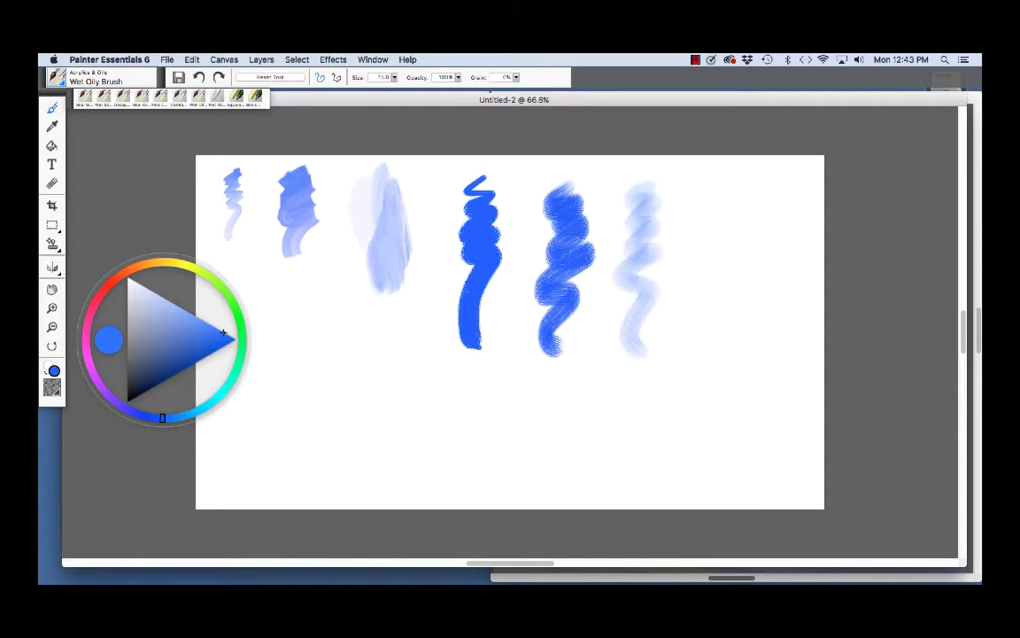
- Choose the Wet Oily Brush from Acrylics & Oils and move the color wheel off the canvas
{"action": "left_click", "coordinate": [55, 80]}
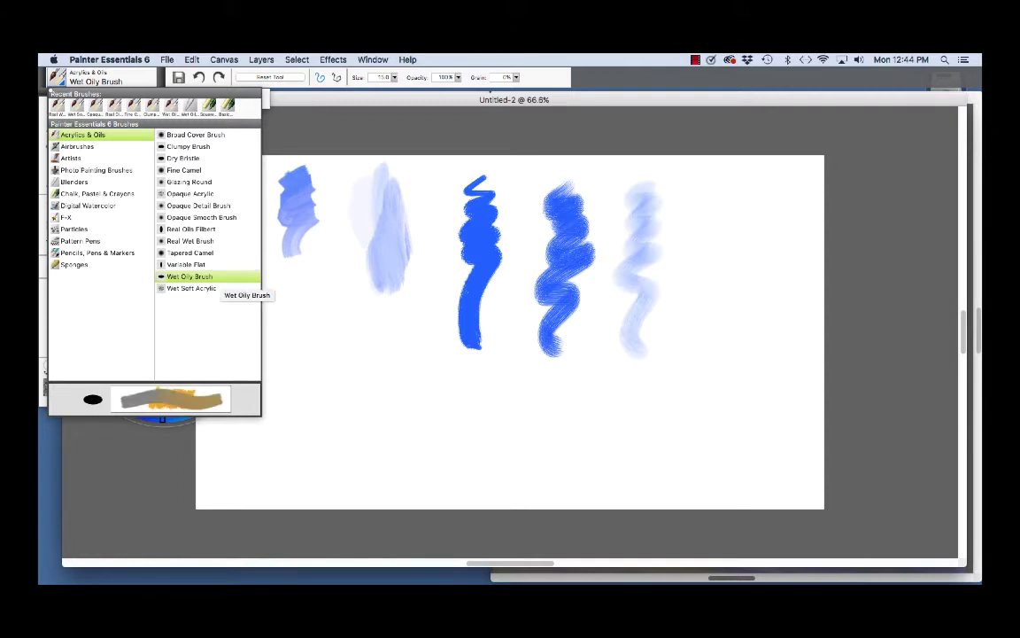
{"action": "left_click", "coordinate": [213, 276]}
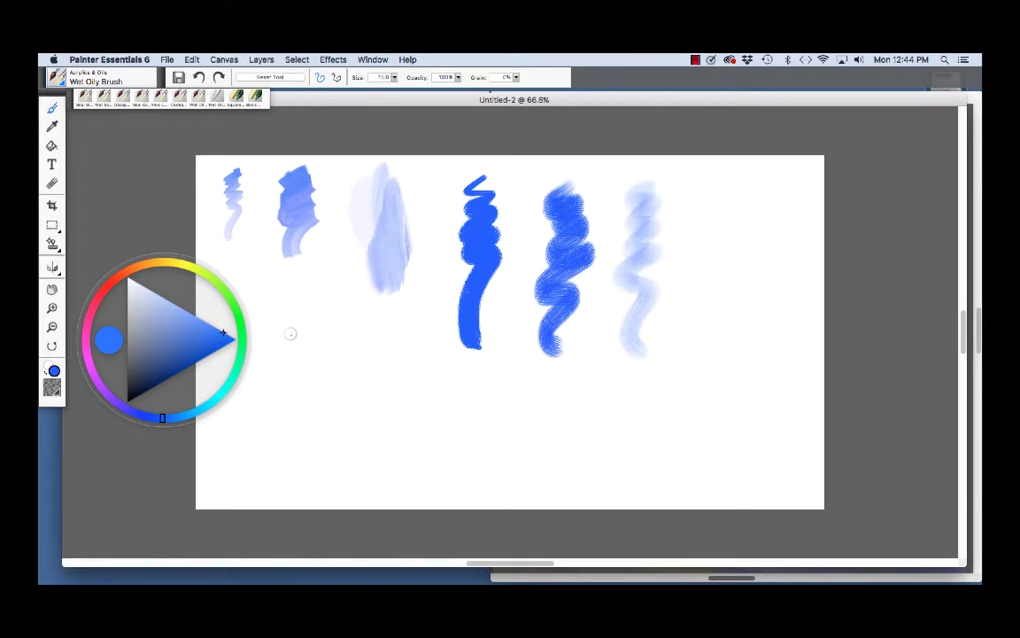
{"action": "mouse_move", "coordinate": [218, 271]}
{"action": "left_mouse_down"}
{"action": "mouse_move", "coordinate": [195, 267]}
{"action": "mouse_move", "coordinate": [204, 286]}
{"action": "left_mouse_up"}
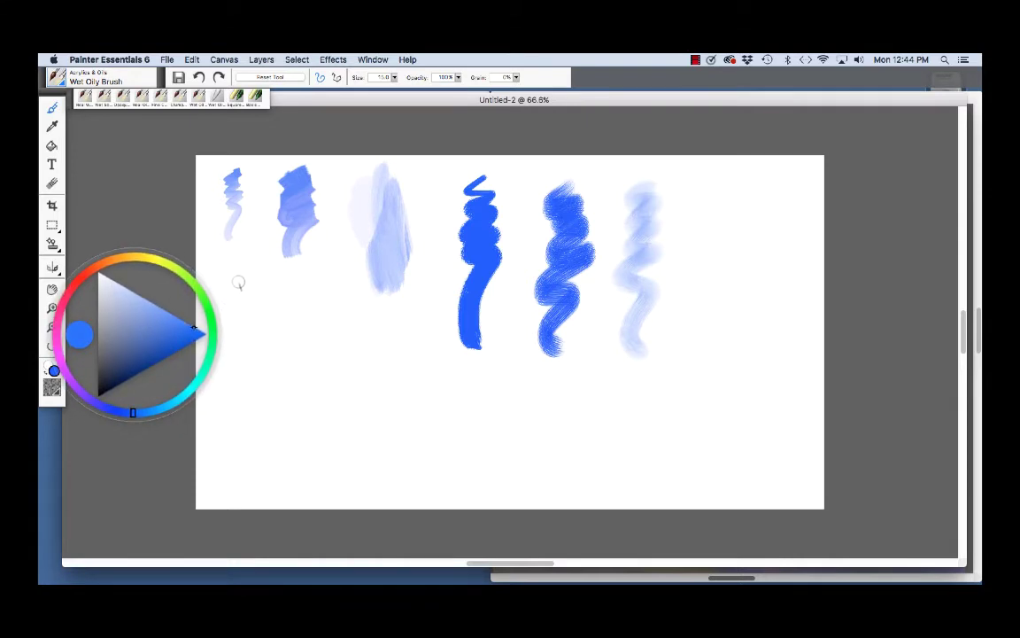
- Paint overlapping blue test strokes below the first sample and blend pink strokes into their lower part
{"action": "mouse_move", "coordinate": [238, 286]}
{"action": "left_mouse_down"}
{"action": "mouse_move", "coordinate": [233, 319]}
{"action": "mouse_move", "coordinate": [242, 338]}
{"action": "mouse_move", "coordinate": [235, 382]}
{"action": "left_mouse_up"}
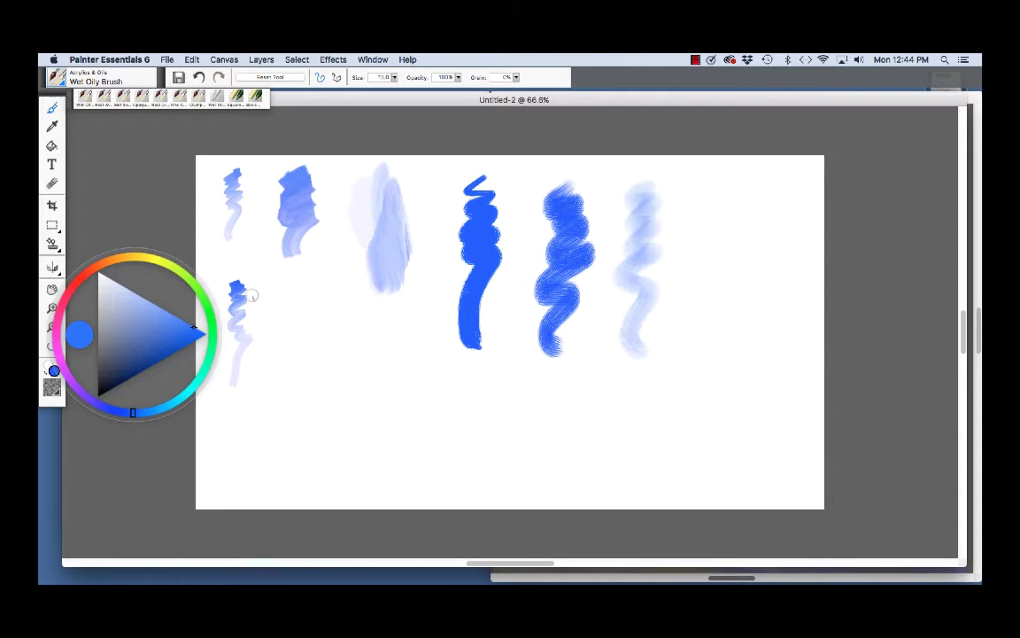
{"action": "mouse_move", "coordinate": [252, 291]}
{"action": "left_mouse_down"}
{"action": "mouse_move", "coordinate": [255, 332]}
{"action": "mouse_move", "coordinate": [247, 406]}
{"action": "left_mouse_up"}
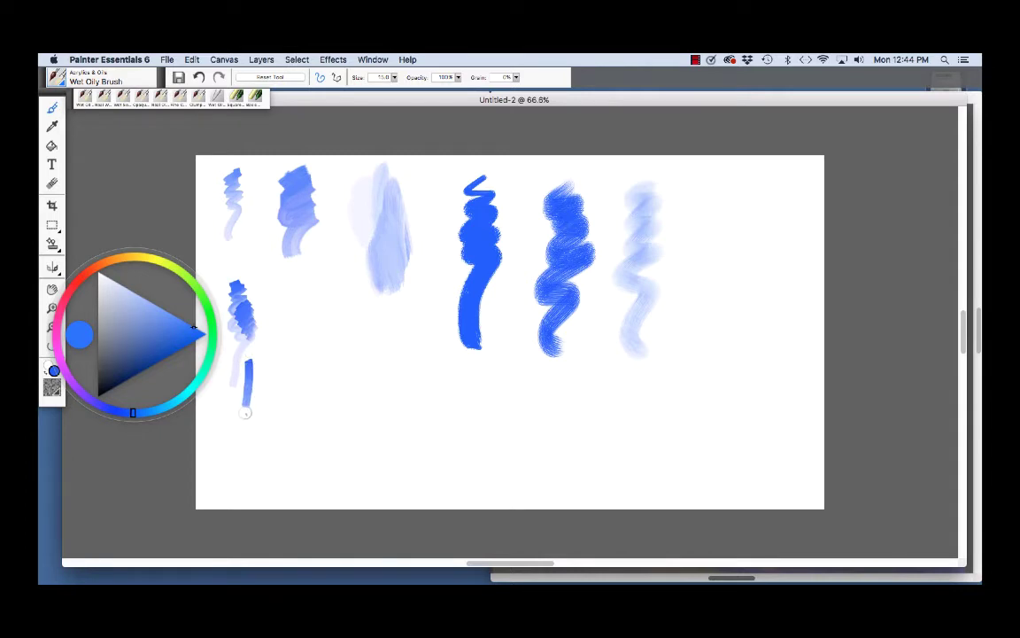
{"action": "mouse_move", "coordinate": [250, 365]}
{"action": "left_mouse_down"}
{"action": "mouse_move", "coordinate": [260, 357]}
{"action": "mouse_move", "coordinate": [261, 373]}
{"action": "left_mouse_up"}
{"action": "left_click", "coordinate": [65, 296]}
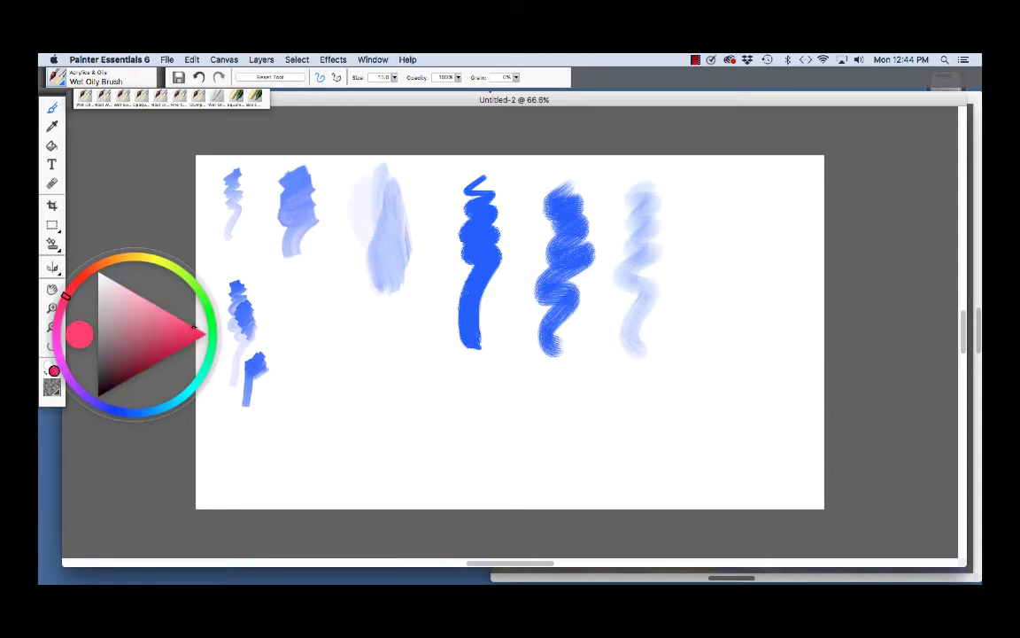
{"action": "mouse_move", "coordinate": [255, 374]}
{"action": "left_mouse_down"}
{"action": "mouse_move", "coordinate": [246, 403]}
{"action": "mouse_move", "coordinate": [256, 381]}
{"action": "mouse_move", "coordinate": [223, 376]}
{"action": "left_mouse_up"}
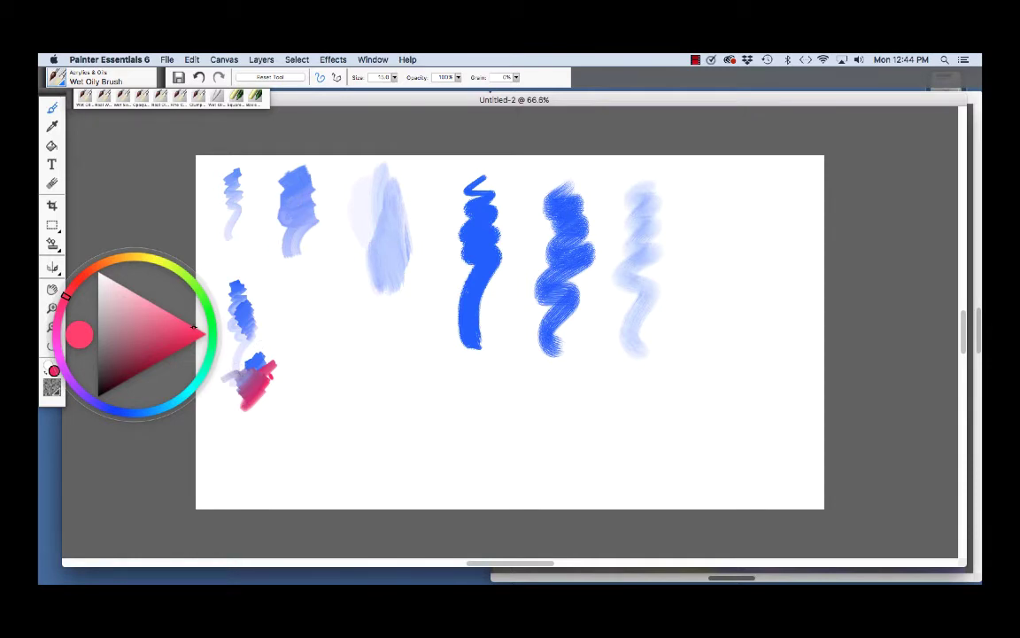
- Paint overlapping blue test strokes with the Clumpy Brush below the second sample
{"action": "left_click", "coordinate": [101, 77]}
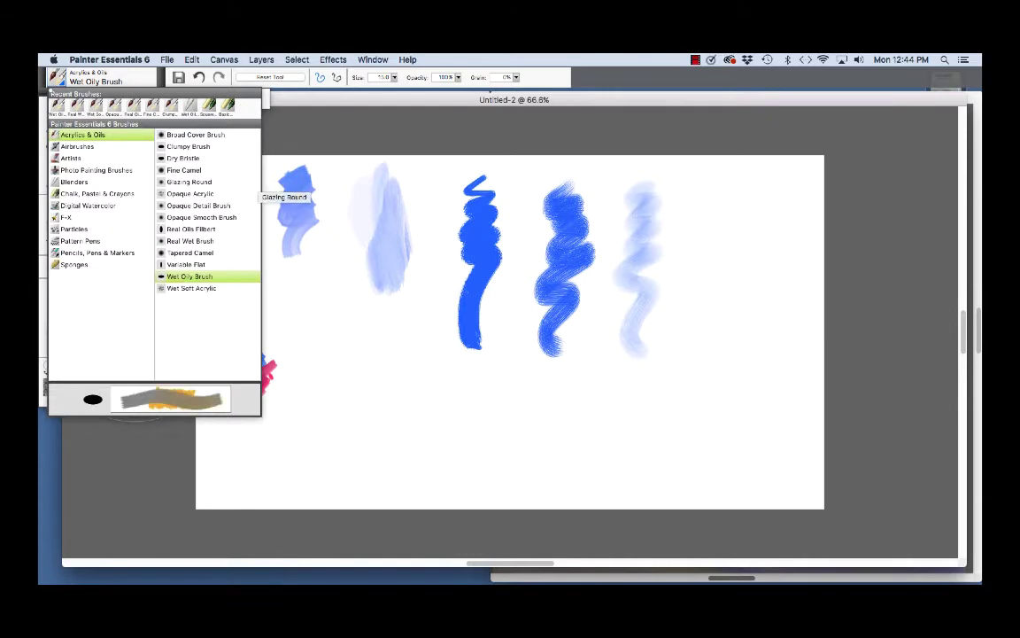
{"action": "left_click", "coordinate": [187, 146]}
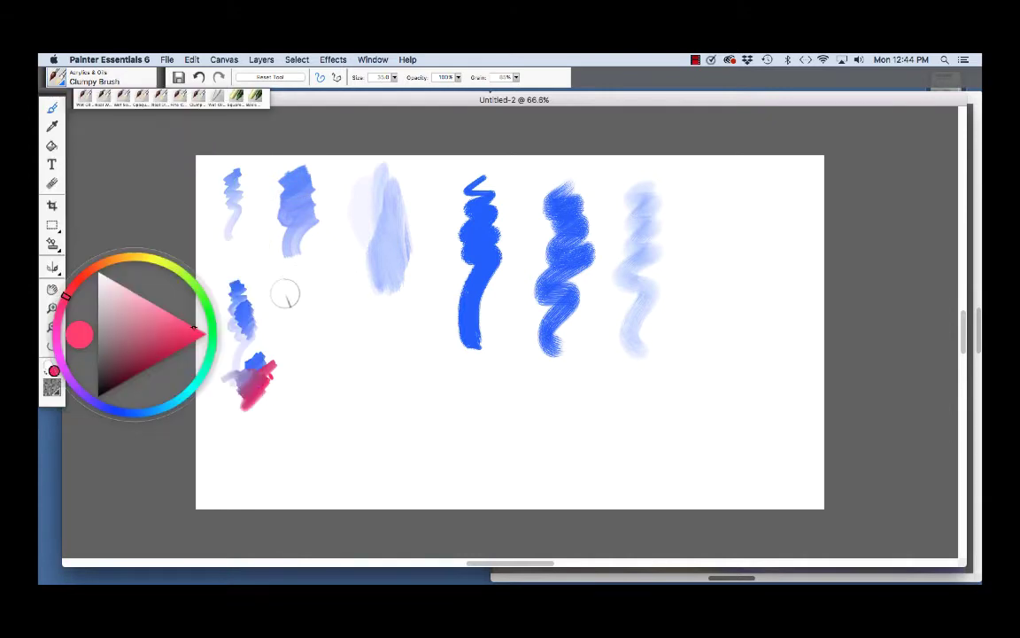
{"action": "left_click", "coordinate": [121, 411]}
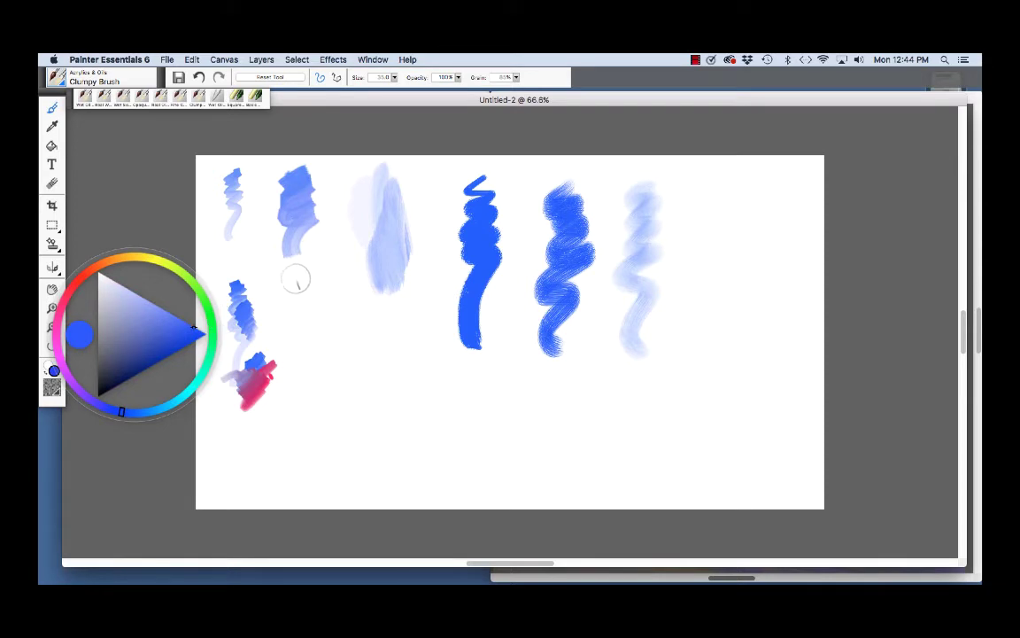
{"action": "left_click_drag", "start_coordinate": [297, 272], "coordinate": [316, 406]}
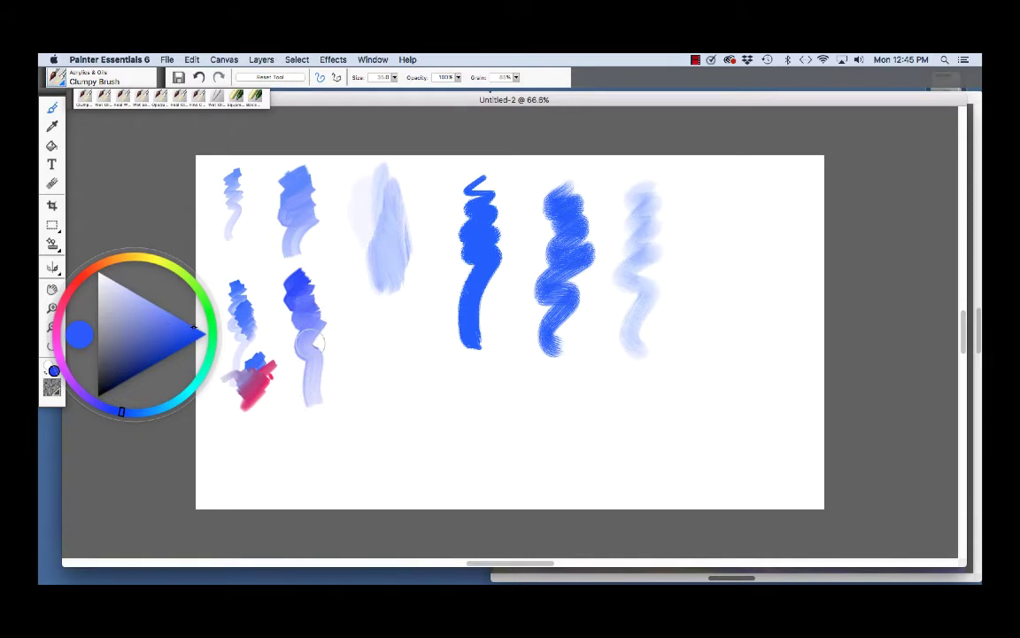
{"action": "mouse_move", "coordinate": [319, 350]}
{"action": "left_mouse_down"}
{"action": "mouse_move", "coordinate": [321, 411]}
{"action": "mouse_move", "coordinate": [326, 338]}
{"action": "mouse_move", "coordinate": [328, 396]}
{"action": "mouse_move", "coordinate": [331, 356]}
{"action": "mouse_move", "coordinate": [364, 431]}
{"action": "mouse_move", "coordinate": [342, 393]}
{"action": "mouse_move", "coordinate": [359, 409]}
{"action": "mouse_move", "coordinate": [345, 435]}
{"action": "left_mouse_up"}
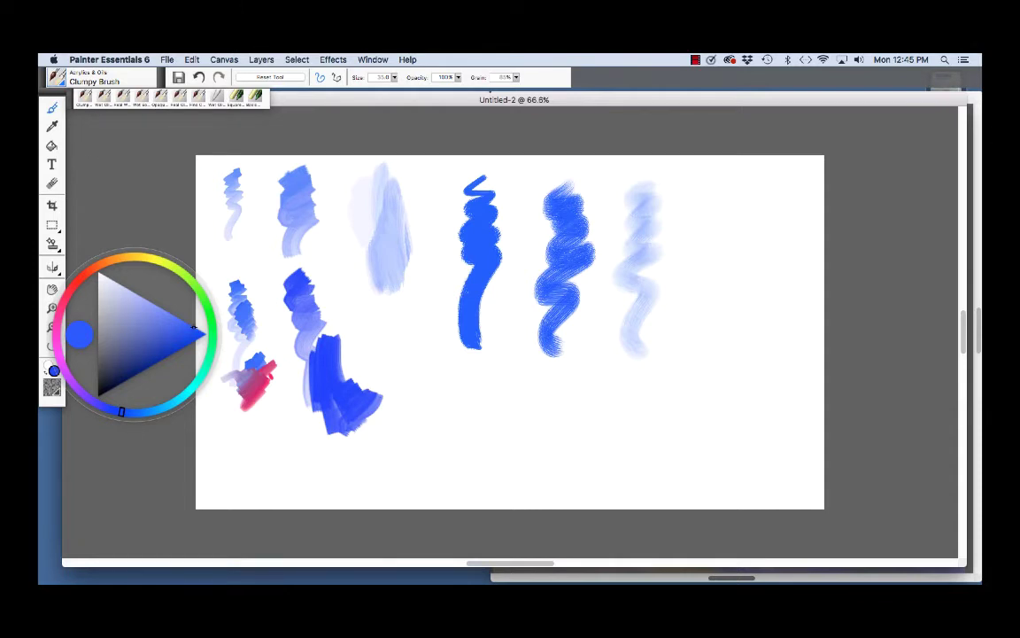
- Paint soft overlapping blue strokes with the Real Oils Filbert brush below the third sample
{"action": "left_click", "coordinate": [101, 77]}
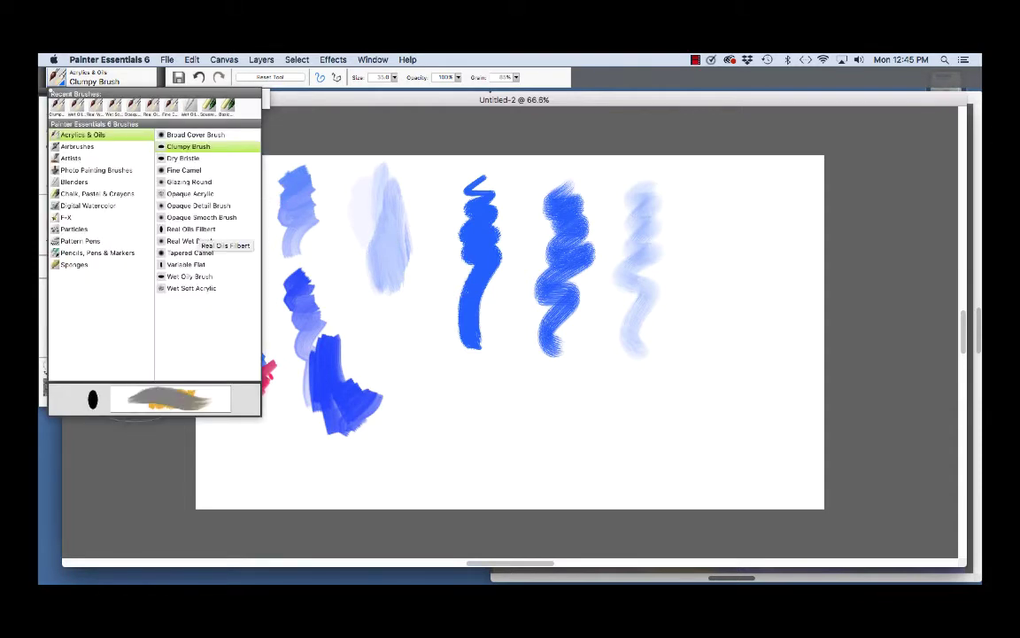
{"action": "left_click", "coordinate": [190, 228]}
{"action": "key", "text": "super+alt+1"}
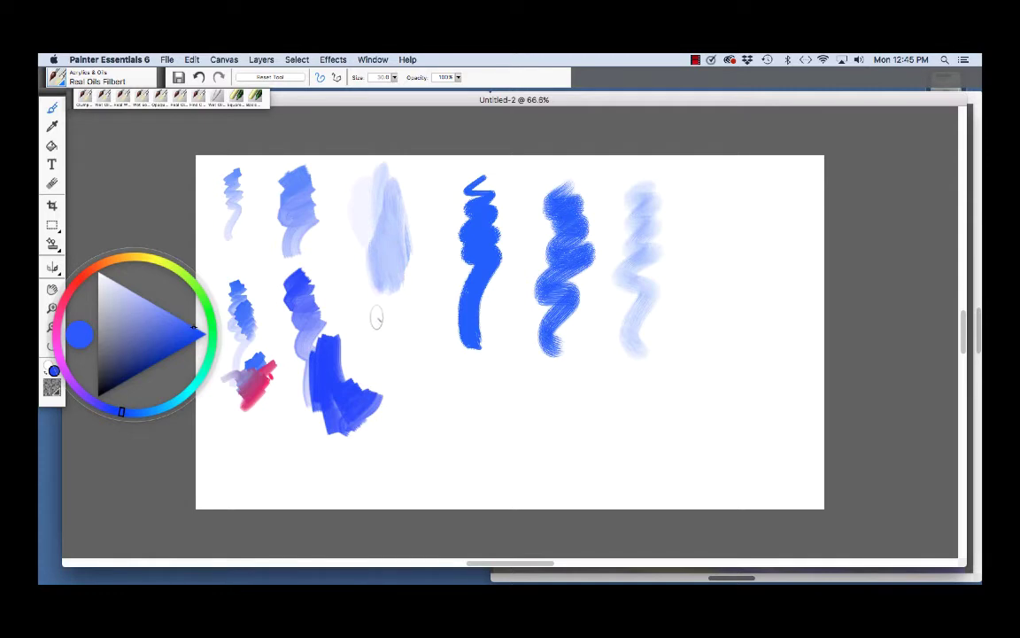
{"action": "left_click_drag", "start_coordinate": [386, 324], "coordinate": [416, 432]}
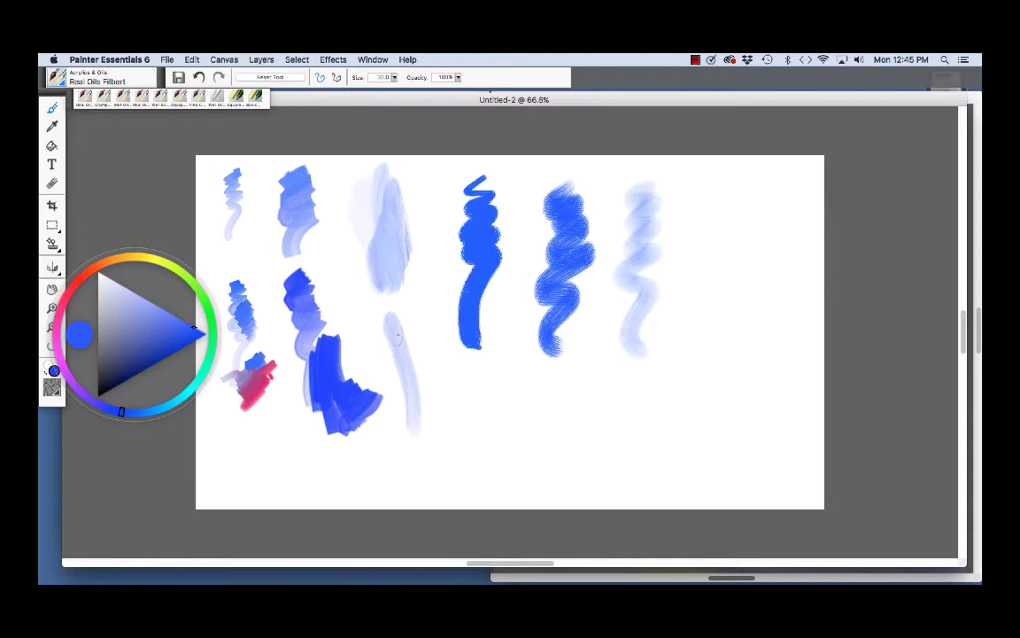
{"action": "left_click_drag", "start_coordinate": [398, 335], "coordinate": [409, 452]}
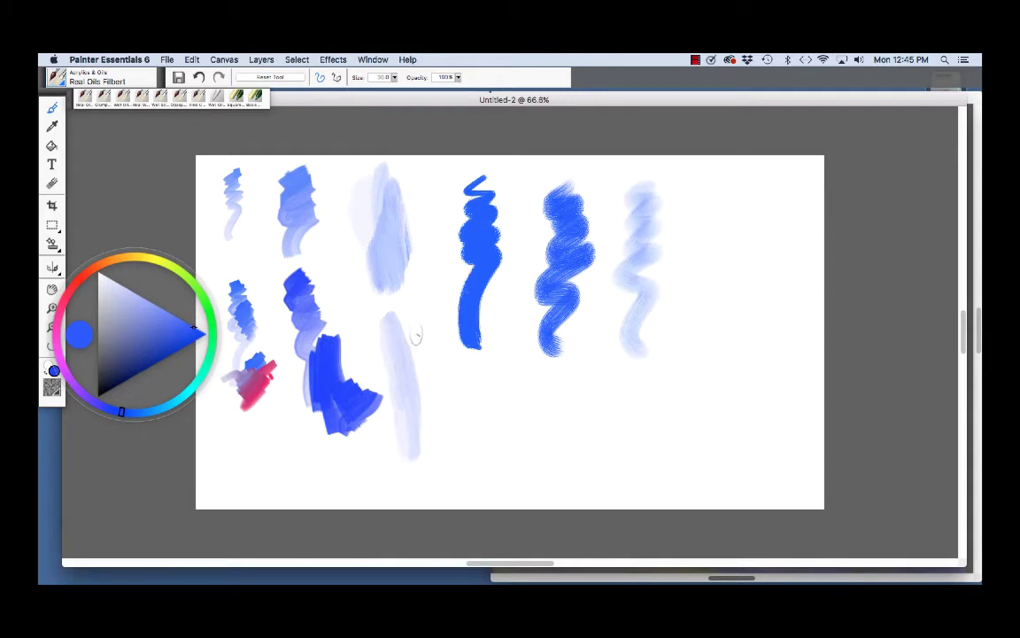
{"action": "mouse_move", "coordinate": [415, 335]}
{"action": "left_mouse_down"}
{"action": "mouse_move", "coordinate": [405, 366]}
{"action": "mouse_move", "coordinate": [424, 370]}
{"action": "mouse_move", "coordinate": [424, 360]}
{"action": "mouse_move", "coordinate": [427, 377]}
{"action": "mouse_move", "coordinate": [413, 353]}
{"action": "mouse_move", "coordinate": [436, 363]}
{"action": "left_mouse_up"}
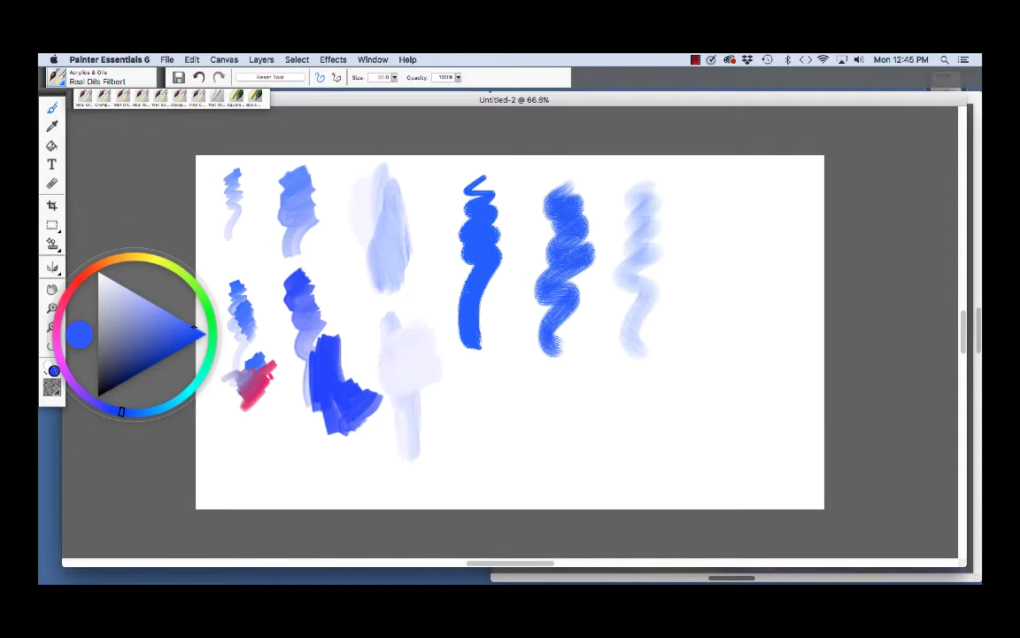
- Brush pink and violet-blue over the pale filbert sample, pulling the blended color outward along its lower edge
{"action": "left_click", "coordinate": [58, 310]}
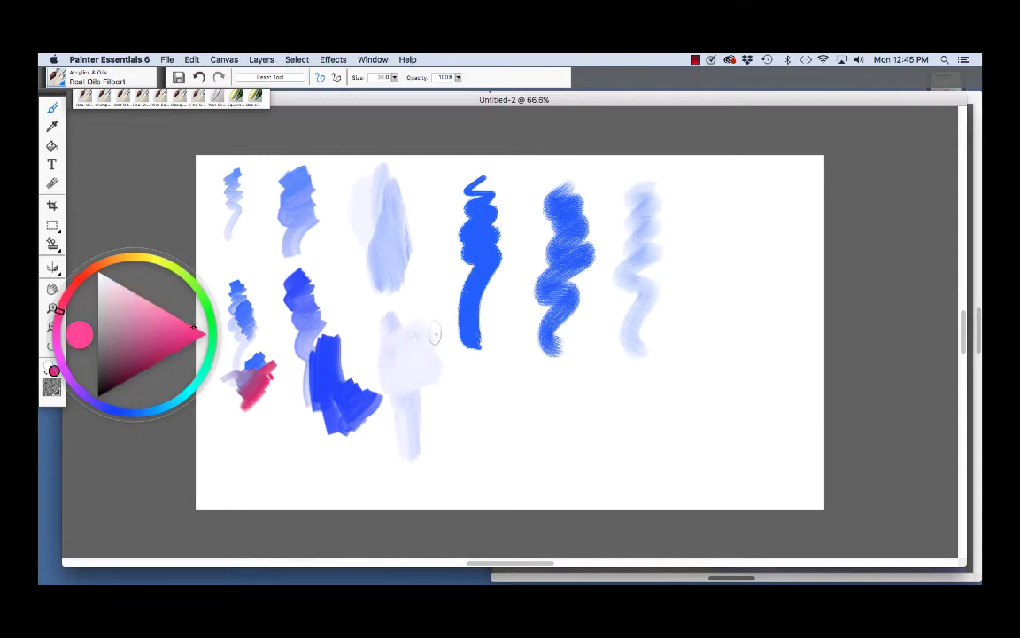
{"action": "mouse_move", "coordinate": [435, 333]}
{"action": "left_mouse_down"}
{"action": "mouse_move", "coordinate": [399, 357]}
{"action": "mouse_move", "coordinate": [443, 368]}
{"action": "mouse_move", "coordinate": [421, 391]}
{"action": "mouse_move", "coordinate": [427, 412]}
{"action": "mouse_move", "coordinate": [390, 364]}
{"action": "mouse_move", "coordinate": [394, 350]}
{"action": "mouse_move", "coordinate": [423, 423]}
{"action": "mouse_move", "coordinate": [418, 383]}
{"action": "mouse_move", "coordinate": [437, 430]}
{"action": "mouse_move", "coordinate": [395, 355]}
{"action": "mouse_move", "coordinate": [381, 367]}
{"action": "left_mouse_up"}
{"action": "left_click", "coordinate": [109, 408]}
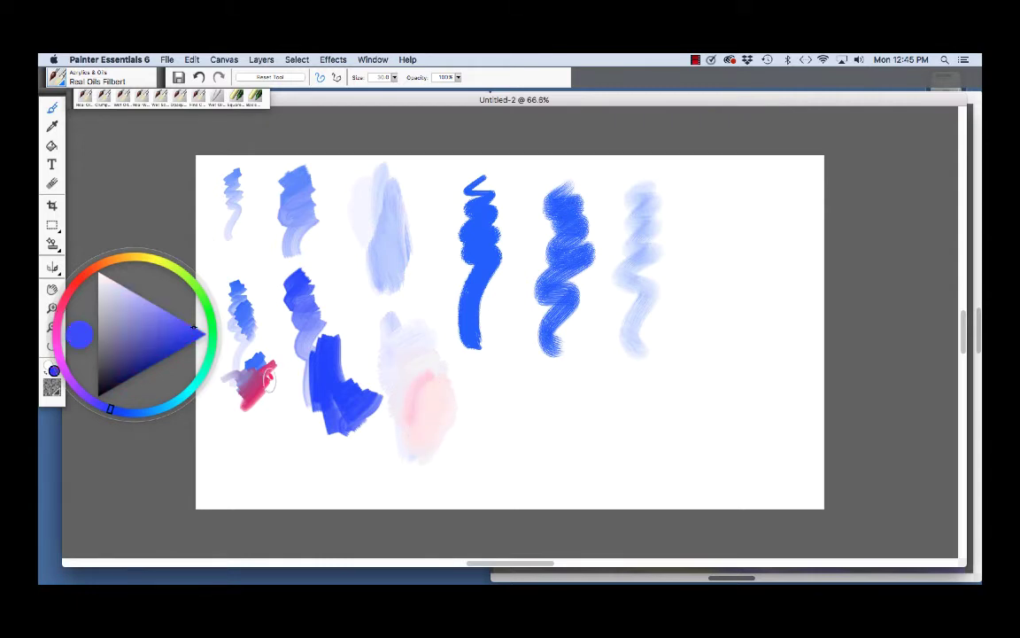
{"action": "mouse_move", "coordinate": [413, 452]}
{"action": "left_mouse_down"}
{"action": "mouse_move", "coordinate": [422, 462]}
{"action": "mouse_move", "coordinate": [407, 447]}
{"action": "mouse_move", "coordinate": [371, 475]}
{"action": "left_mouse_up"}
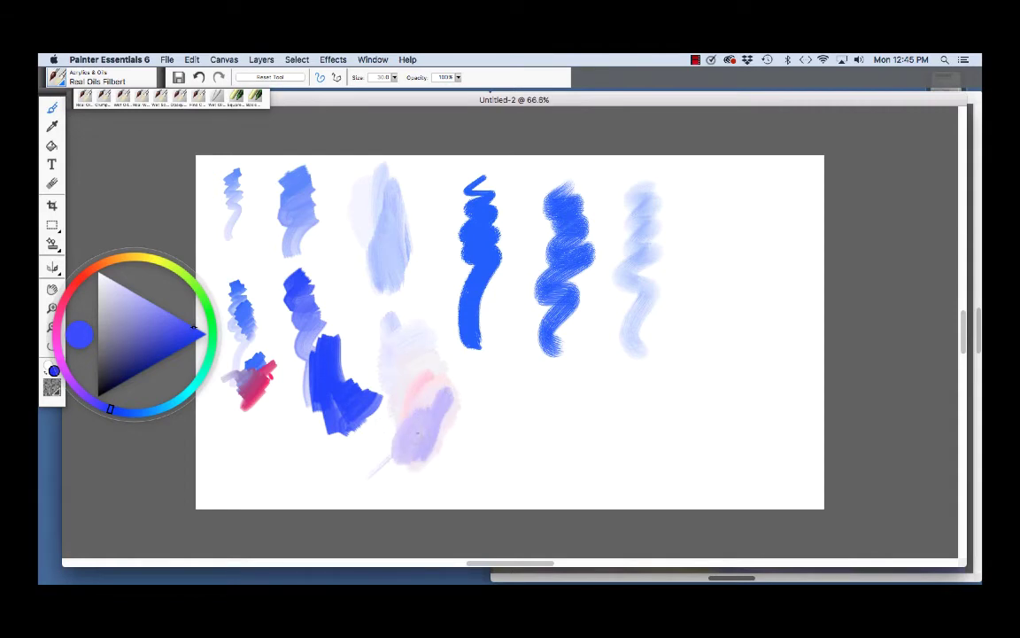
{"action": "left_click_drag", "start_coordinate": [417, 434], "coordinate": [342, 462]}
{"action": "mouse_move", "coordinate": [412, 433]}
{"action": "left_mouse_down"}
{"action": "mouse_move", "coordinate": [321, 469]}
{"action": "mouse_move", "coordinate": [425, 430]}
{"action": "mouse_move", "coordinate": [434, 439]}
{"action": "mouse_move", "coordinate": [348, 485]}
{"action": "left_mouse_up"}
{"action": "mouse_move", "coordinate": [440, 446]}
{"action": "left_mouse_down"}
{"action": "mouse_move", "coordinate": [350, 481]}
{"action": "mouse_move", "coordinate": [470, 473]}
{"action": "left_mouse_up"}
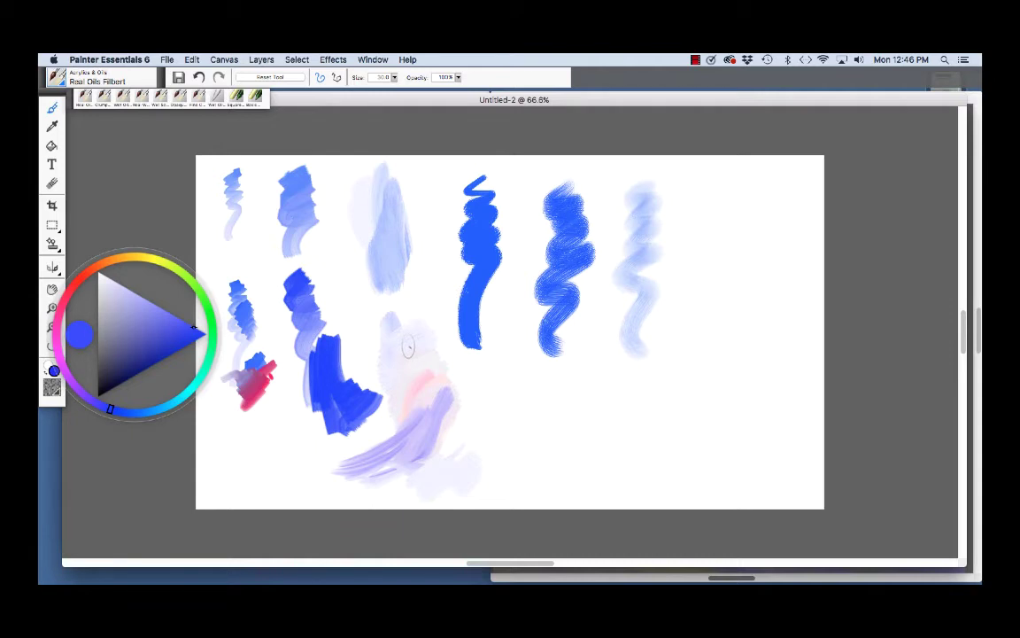
{"action": "mouse_move", "coordinate": [408, 350]}
{"action": "left_mouse_down"}
{"action": "mouse_move", "coordinate": [401, 417]}
{"action": "mouse_move", "coordinate": [413, 438]}
{"action": "mouse_move", "coordinate": [441, 431]}
{"action": "mouse_move", "coordinate": [370, 481]}
{"action": "mouse_move", "coordinate": [436, 462]}
{"action": "mouse_move", "coordinate": [389, 487]}
{"action": "mouse_move", "coordinate": [453, 455]}
{"action": "mouse_move", "coordinate": [400, 488]}
{"action": "mouse_move", "coordinate": [460, 468]}
{"action": "left_mouse_up"}
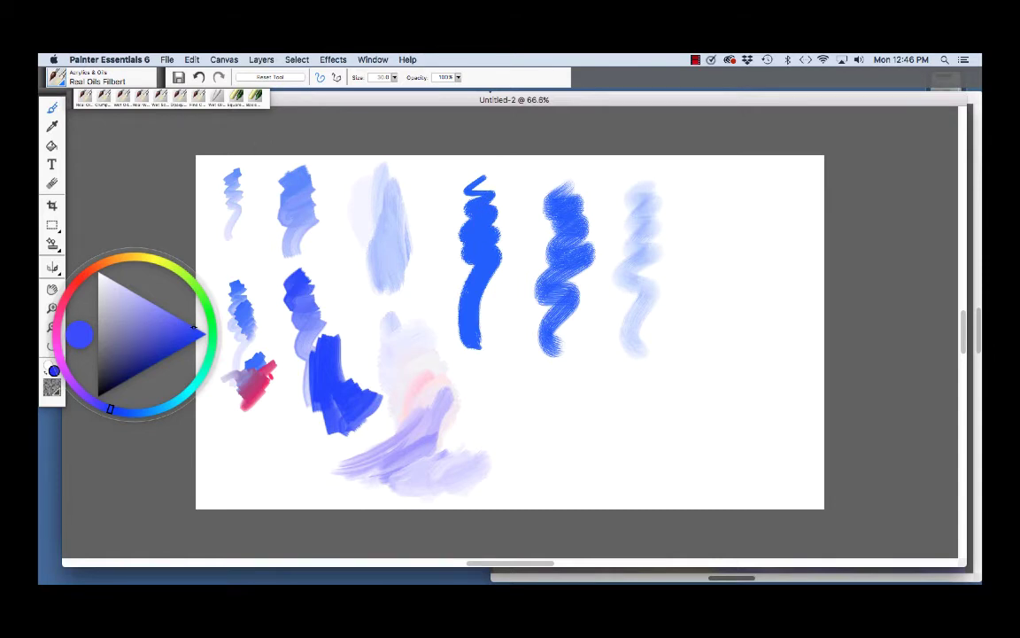
- Paint a thick blue zigzag with the Opaque Acrylic brush below the fourth sample and cover its lower part with pink
{"action": "left_click", "coordinate": [56, 78]}
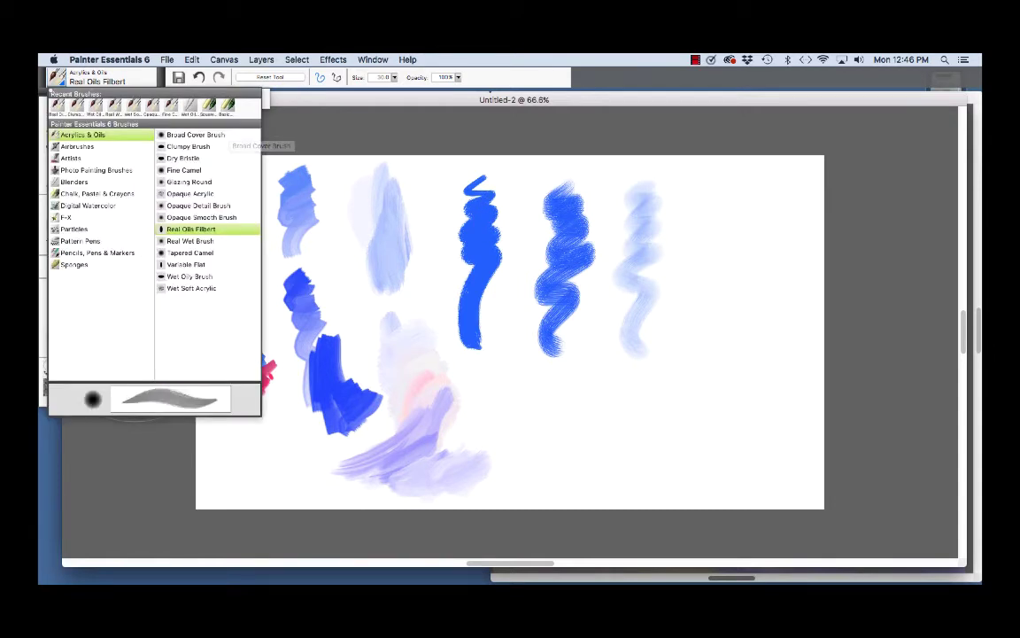
{"action": "left_click", "coordinate": [189, 193]}
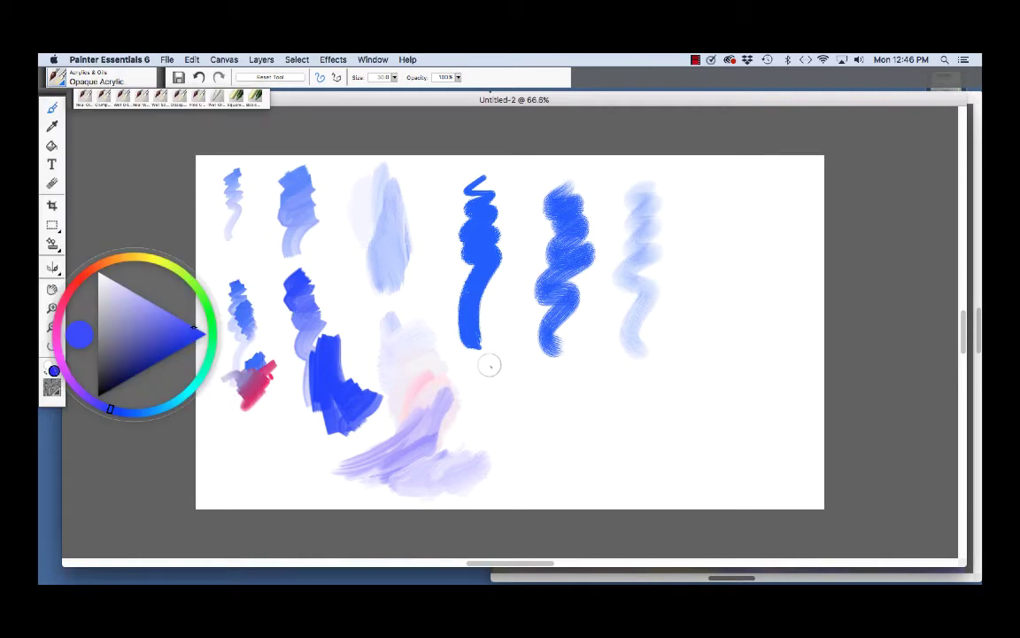
{"action": "mouse_move", "coordinate": [472, 366]}
{"action": "left_mouse_down"}
{"action": "mouse_move", "coordinate": [492, 402]}
{"action": "mouse_move", "coordinate": [574, 452]}
{"action": "left_mouse_up"}
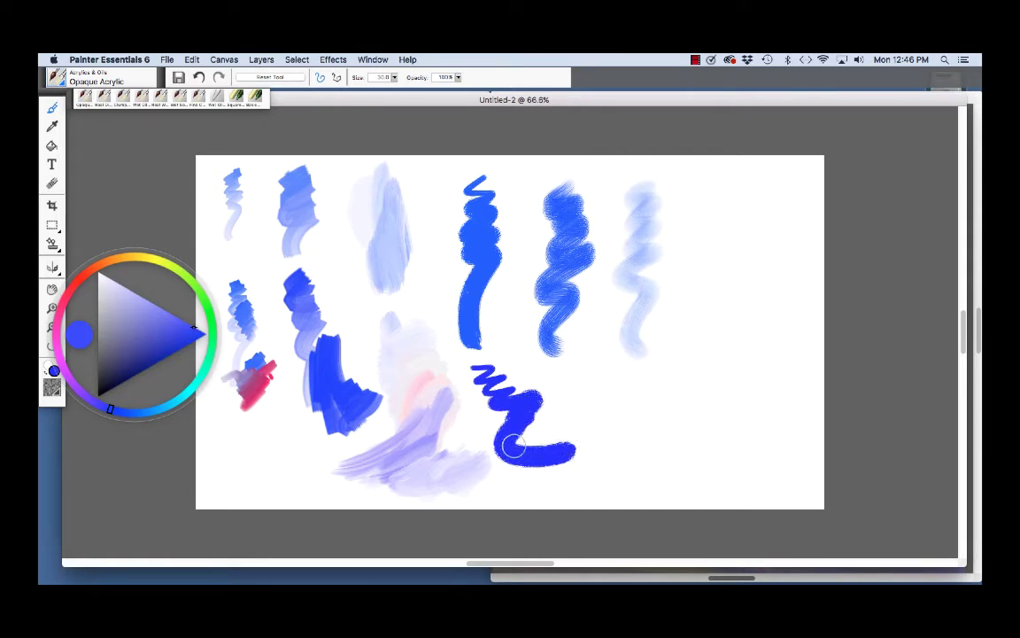
{"action": "mouse_move", "coordinate": [515, 445]}
{"action": "left_mouse_down"}
{"action": "mouse_move", "coordinate": [546, 432]}
{"action": "mouse_move", "coordinate": [507, 448]}
{"action": "mouse_move", "coordinate": [584, 405]}
{"action": "mouse_move", "coordinate": [541, 444]}
{"action": "mouse_move", "coordinate": [570, 409]}
{"action": "mouse_move", "coordinate": [500, 448]}
{"action": "mouse_move", "coordinate": [574, 422]}
{"action": "mouse_move", "coordinate": [531, 453]}
{"action": "mouse_move", "coordinate": [592, 420]}
{"action": "mouse_move", "coordinate": [535, 457]}
{"action": "mouse_move", "coordinate": [577, 446]}
{"action": "mouse_move", "coordinate": [553, 462]}
{"action": "mouse_move", "coordinate": [519, 463]}
{"action": "mouse_move", "coordinate": [552, 443]}
{"action": "mouse_move", "coordinate": [511, 475]}
{"action": "mouse_move", "coordinate": [569, 440]}
{"action": "mouse_move", "coordinate": [507, 478]}
{"action": "mouse_move", "coordinate": [572, 443]}
{"action": "mouse_move", "coordinate": [520, 478]}
{"action": "mouse_move", "coordinate": [609, 452]}
{"action": "mouse_move", "coordinate": [625, 417]}
{"action": "left_mouse_up"}
{"action": "left_click", "coordinate": [62, 303]}
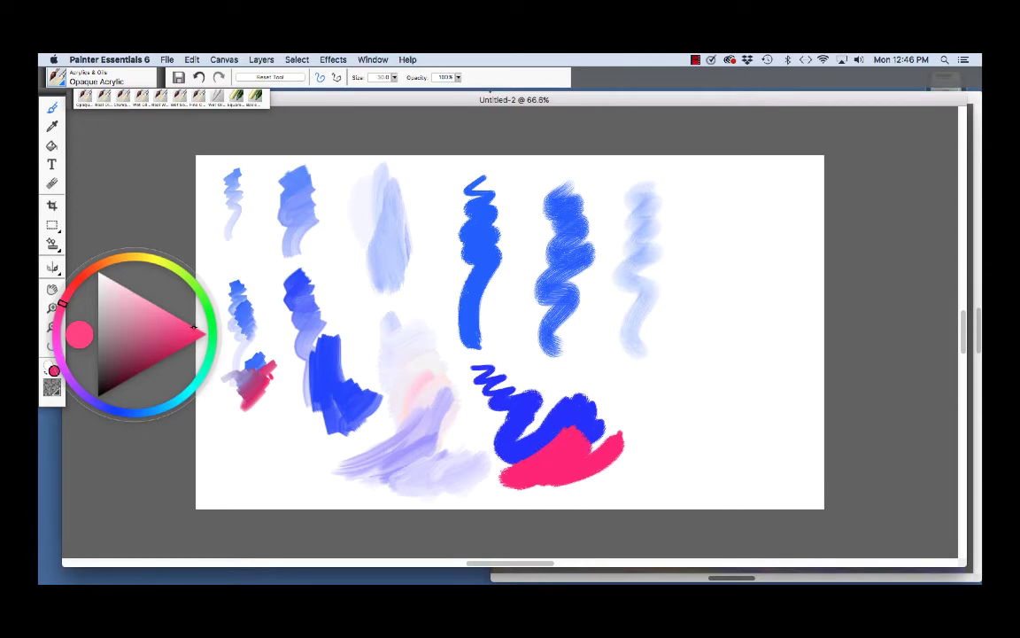
- Paint overlapping blue bristle strokes with the Real Wet Brush beside the pink and blue acrylic sample
{"action": "left_click", "coordinate": [118, 410]}
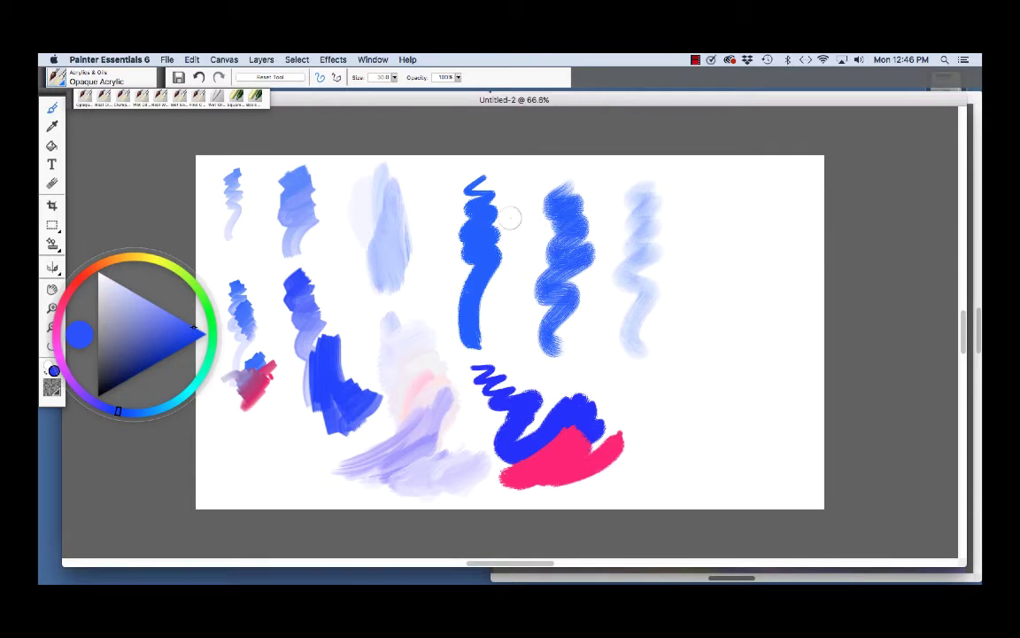
{"action": "left_click", "coordinate": [57, 77]}
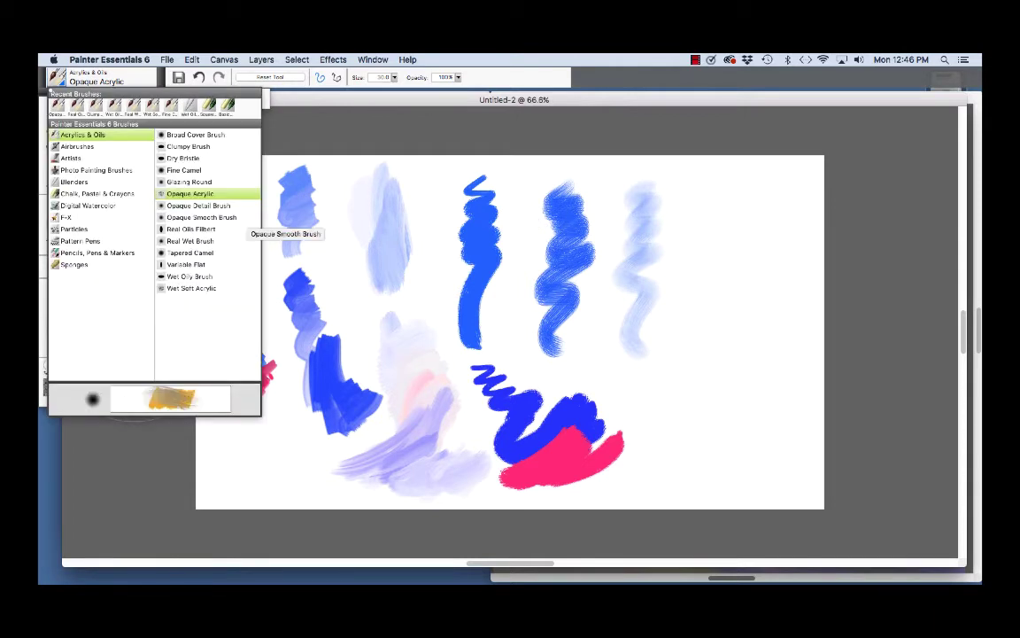
{"action": "left_click", "coordinate": [209, 236]}
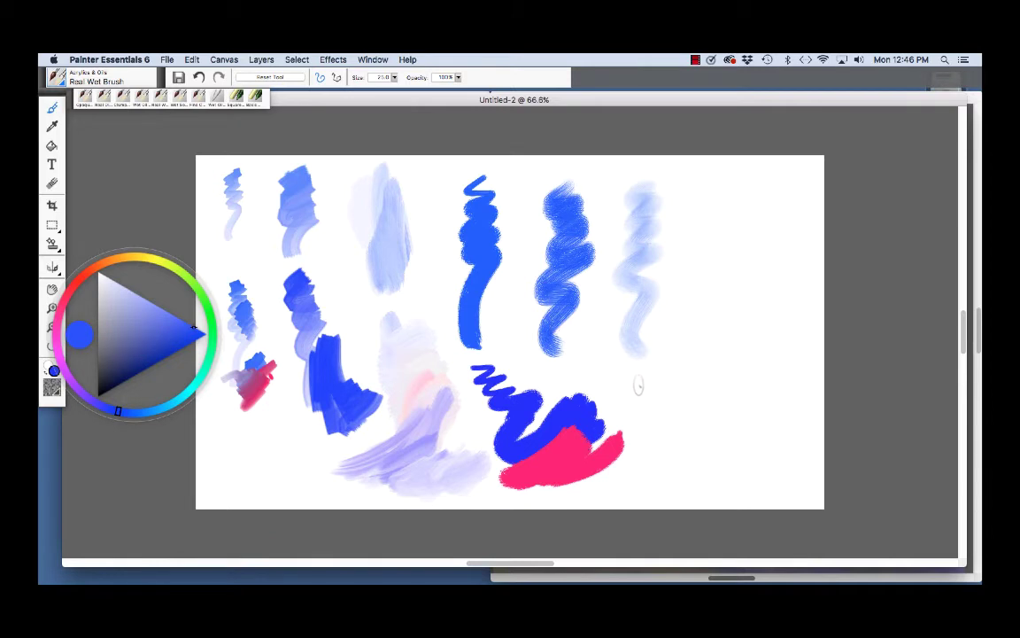
{"action": "mouse_move", "coordinate": [638, 387]}
{"action": "left_mouse_down"}
{"action": "mouse_move", "coordinate": [674, 397]}
{"action": "mouse_move", "coordinate": [636, 445]}
{"action": "mouse_move", "coordinate": [664, 484]}
{"action": "mouse_move", "coordinate": [696, 450]}
{"action": "left_mouse_up"}
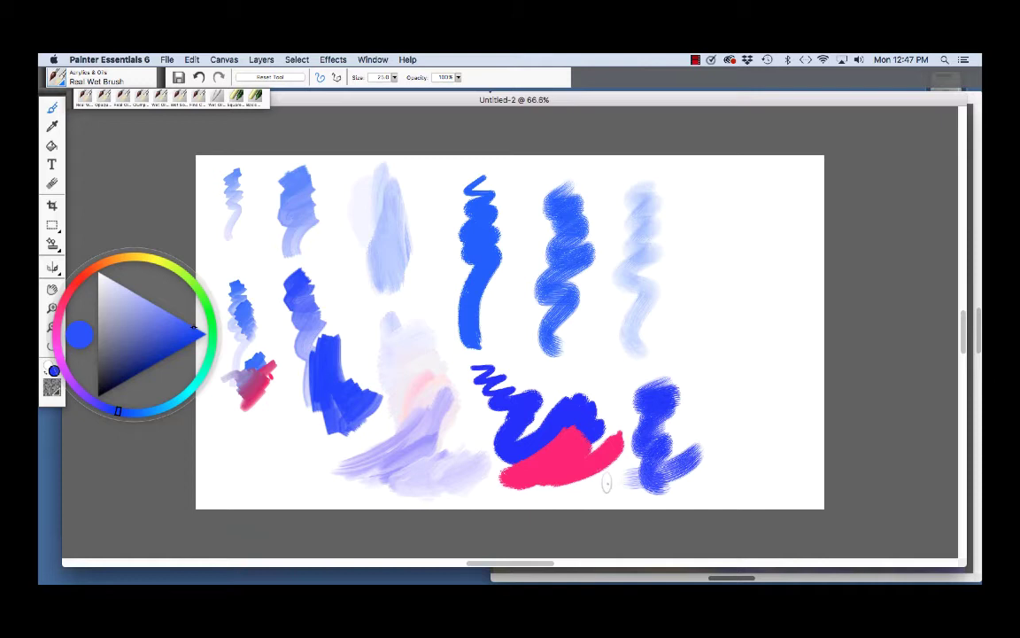
{"action": "mouse_move", "coordinate": [627, 490]}
{"action": "left_mouse_down"}
{"action": "mouse_move", "coordinate": [730, 428]}
{"action": "mouse_move", "coordinate": [628, 493]}
{"action": "mouse_move", "coordinate": [721, 443]}
{"action": "mouse_move", "coordinate": [656, 464]}
{"action": "mouse_move", "coordinate": [625, 493]}
{"action": "mouse_move", "coordinate": [727, 467]}
{"action": "mouse_move", "coordinate": [611, 481]}
{"action": "mouse_move", "coordinate": [719, 453]}
{"action": "left_mouse_up"}
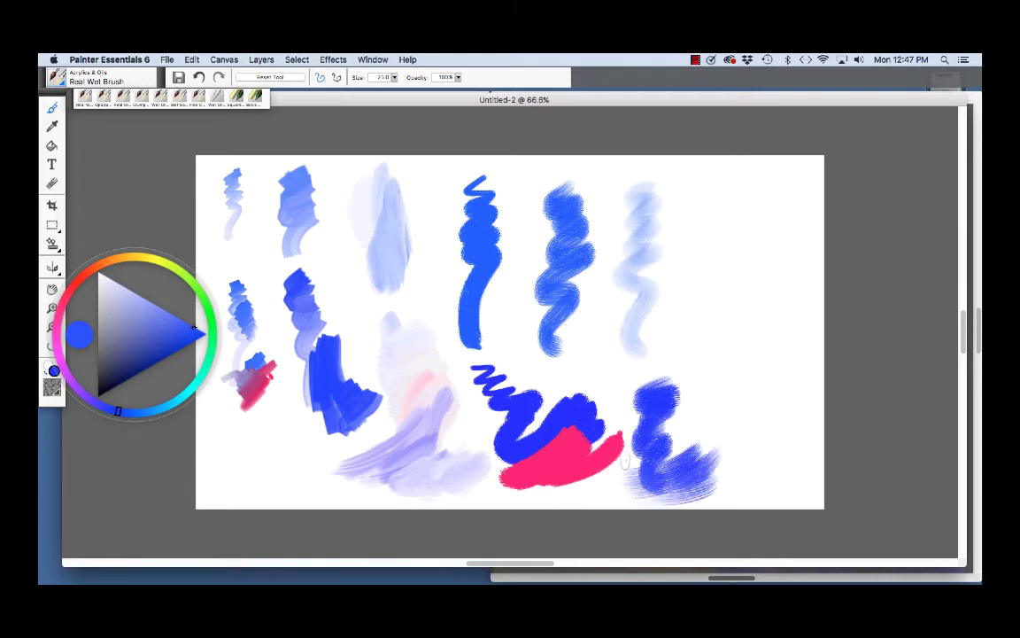
- Sweep blue Real Wet Brush strokes across the lower blue bristle sample and over the pink area of the neighboring acrylic sample
{"action": "mouse_move", "coordinate": [634, 467]}
{"action": "left_mouse_down"}
{"action": "mouse_move", "coordinate": [713, 418]}
{"action": "mouse_move", "coordinate": [700, 425]}
{"action": "left_mouse_up"}
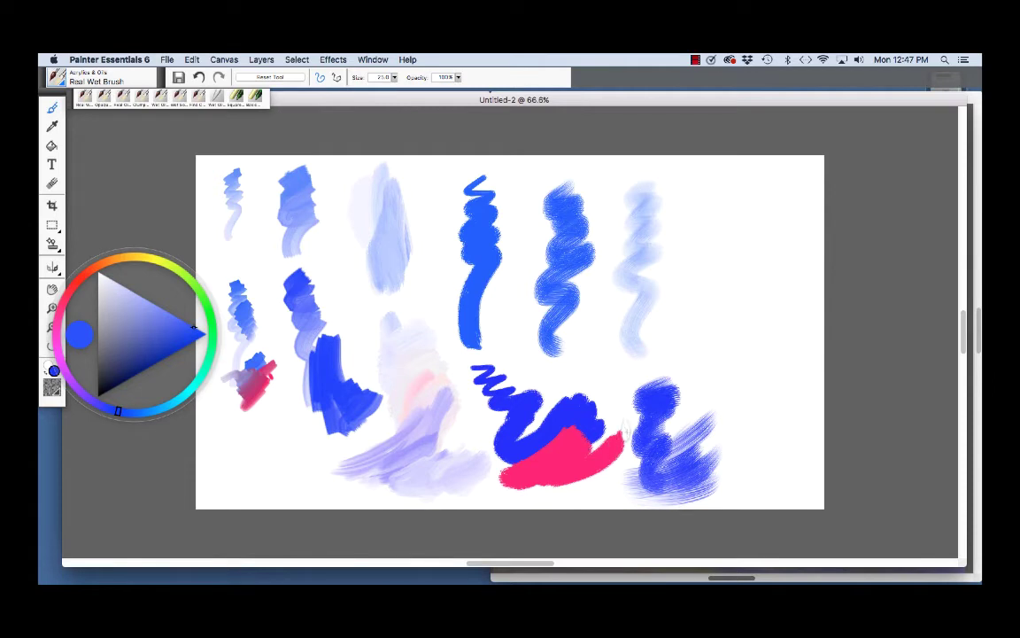
{"action": "mouse_move", "coordinate": [624, 428]}
{"action": "left_mouse_down"}
{"action": "mouse_move", "coordinate": [561, 461]}
{"action": "mouse_move", "coordinate": [623, 420]}
{"action": "mouse_move", "coordinate": [572, 465]}
{"action": "mouse_move", "coordinate": [597, 428]}
{"action": "mouse_move", "coordinate": [485, 474]}
{"action": "mouse_move", "coordinate": [581, 424]}
{"action": "mouse_move", "coordinate": [498, 452]}
{"action": "left_mouse_up"}
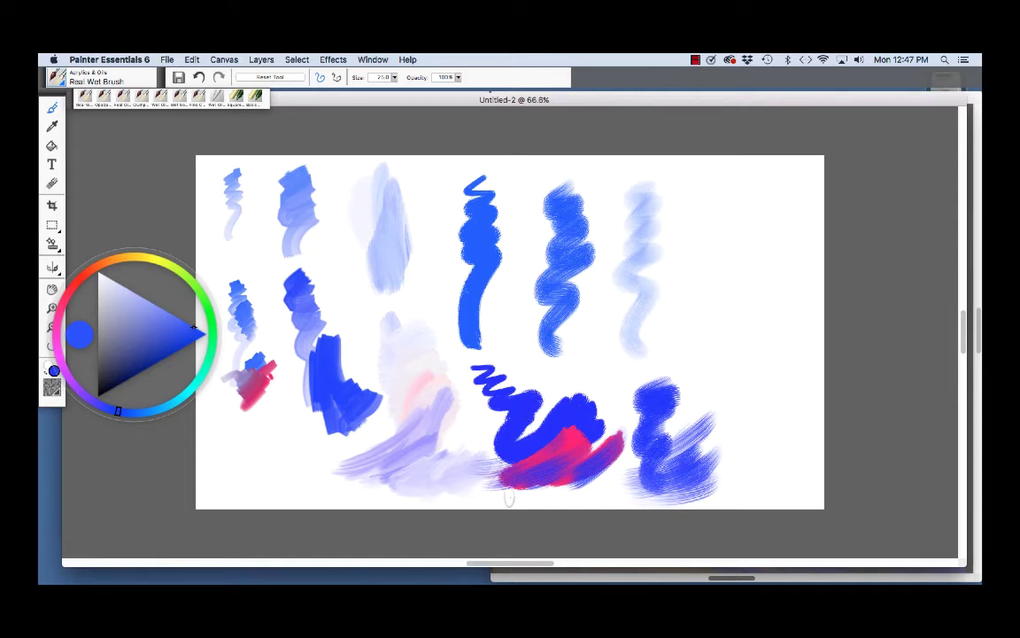
{"action": "mouse_move", "coordinate": [521, 496]}
{"action": "left_mouse_down"}
{"action": "mouse_move", "coordinate": [568, 469]}
{"action": "mouse_move", "coordinate": [619, 469]}
{"action": "left_mouse_up"}
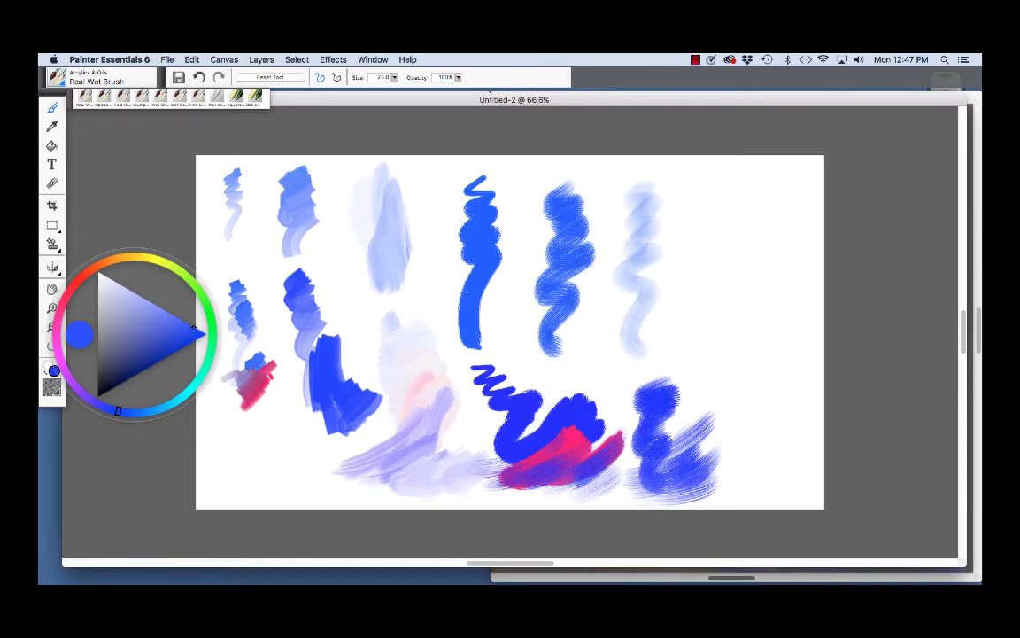
- Paint a soft blue zigzag and an overlapping loop with the Wet Soft Acrylic brush on the blank area beside the last samples
{"action": "left_click", "coordinate": [56, 79]}
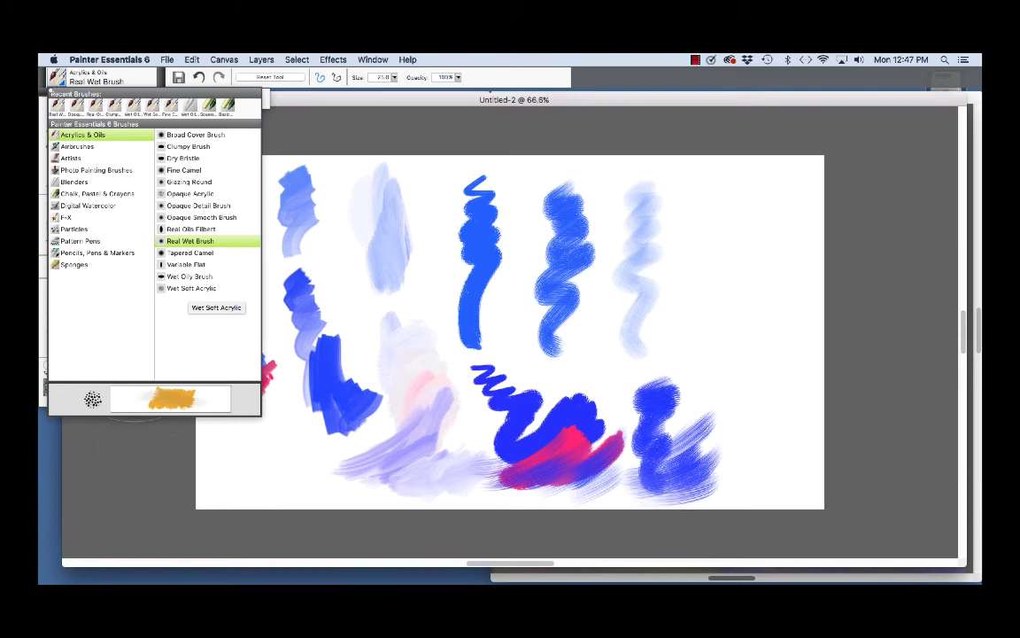
{"action": "left_click", "coordinate": [191, 288]}
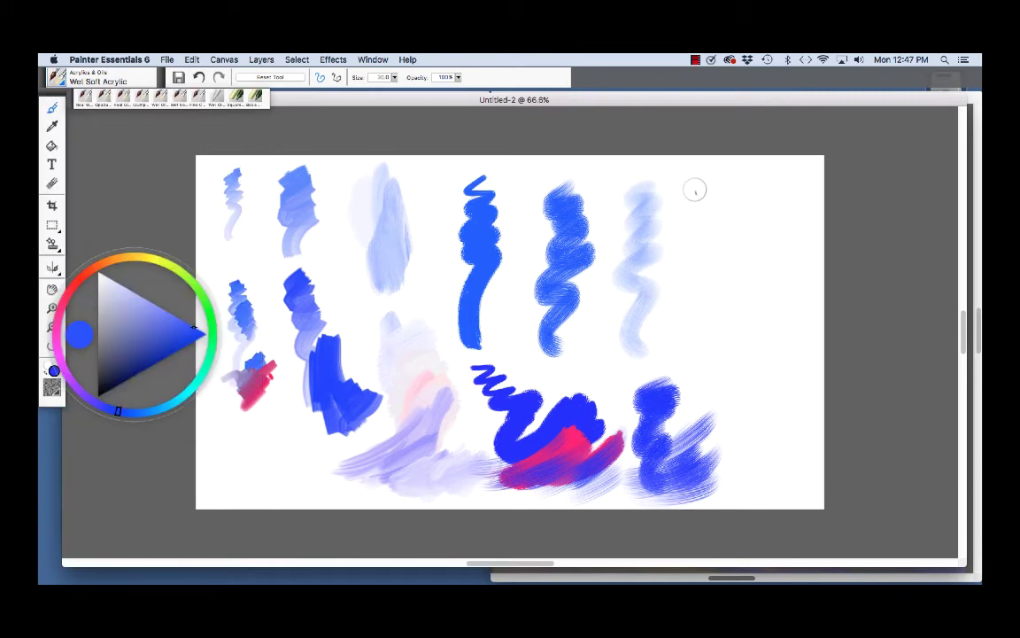
{"action": "mouse_move", "coordinate": [700, 202]}
{"action": "left_mouse_down"}
{"action": "mouse_move", "coordinate": [692, 249]}
{"action": "mouse_move", "coordinate": [723, 274]}
{"action": "mouse_move", "coordinate": [708, 316]}
{"action": "mouse_move", "coordinate": [743, 365]}
{"action": "left_mouse_up"}
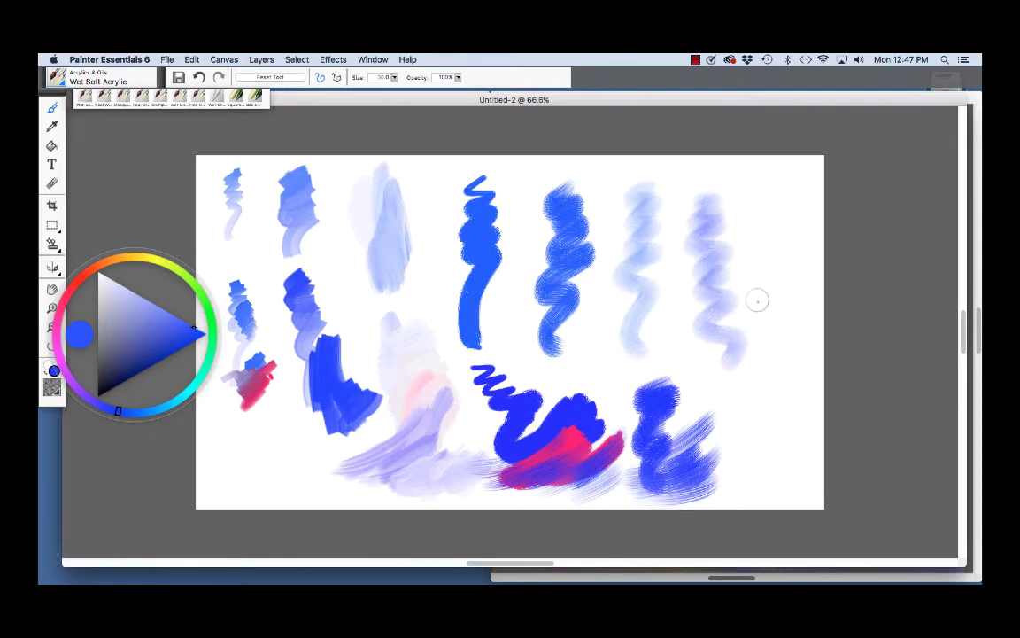
{"action": "mouse_move", "coordinate": [757, 298]}
{"action": "left_mouse_down"}
{"action": "mouse_move", "coordinate": [699, 347]}
{"action": "mouse_move", "coordinate": [766, 295]}
{"action": "mouse_move", "coordinate": [698, 353]}
{"action": "mouse_move", "coordinate": [734, 334]}
{"action": "mouse_move", "coordinate": [728, 351]}
{"action": "mouse_move", "coordinate": [745, 357]}
{"action": "mouse_move", "coordinate": [779, 310]}
{"action": "mouse_move", "coordinate": [791, 385]}
{"action": "mouse_move", "coordinate": [721, 397]}
{"action": "mouse_move", "coordinate": [800, 376]}
{"action": "mouse_move", "coordinate": [746, 402]}
{"action": "mouse_move", "coordinate": [743, 340]}
{"action": "mouse_move", "coordinate": [781, 399]}
{"action": "mouse_move", "coordinate": [745, 396]}
{"action": "mouse_move", "coordinate": [750, 359]}
{"action": "mouse_move", "coordinate": [790, 377]}
{"action": "mouse_move", "coordinate": [796, 393]}
{"action": "mouse_move", "coordinate": [767, 385]}
{"action": "mouse_move", "coordinate": [762, 349]}
{"action": "mouse_move", "coordinate": [770, 355]}
{"action": "mouse_move", "coordinate": [772, 339]}
{"action": "mouse_move", "coordinate": [798, 335]}
{"action": "left_mouse_up"}
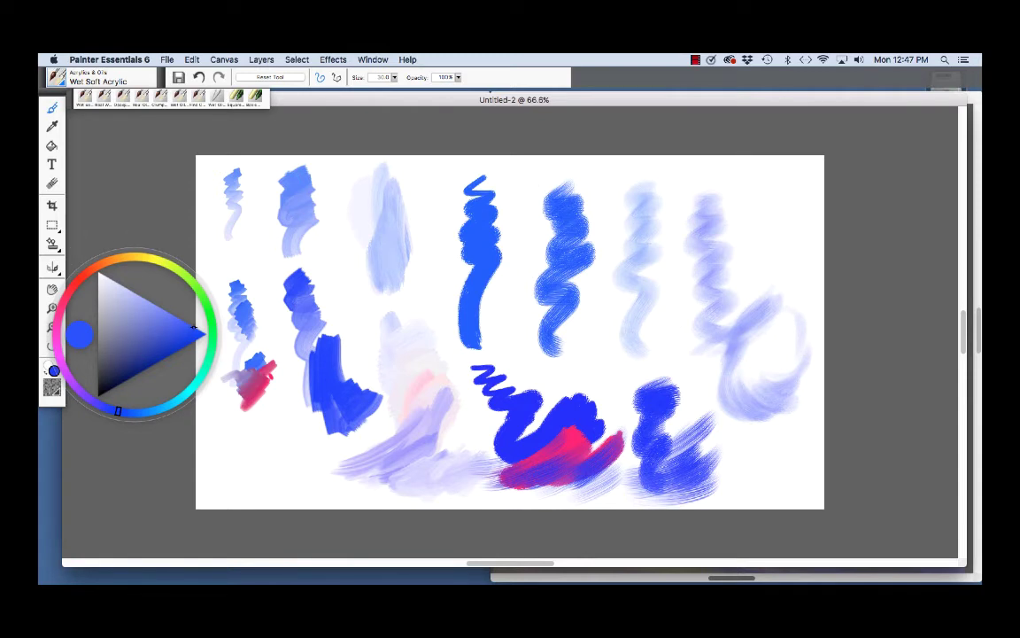
- Choose a light pink and brush it into the soft blue loop with Wet Soft Acrylic
{"action": "left_click", "coordinate": [56, 325]}
{"action": "left_click", "coordinate": [122, 291]}
{"action": "left_click", "coordinate": [140, 296]}
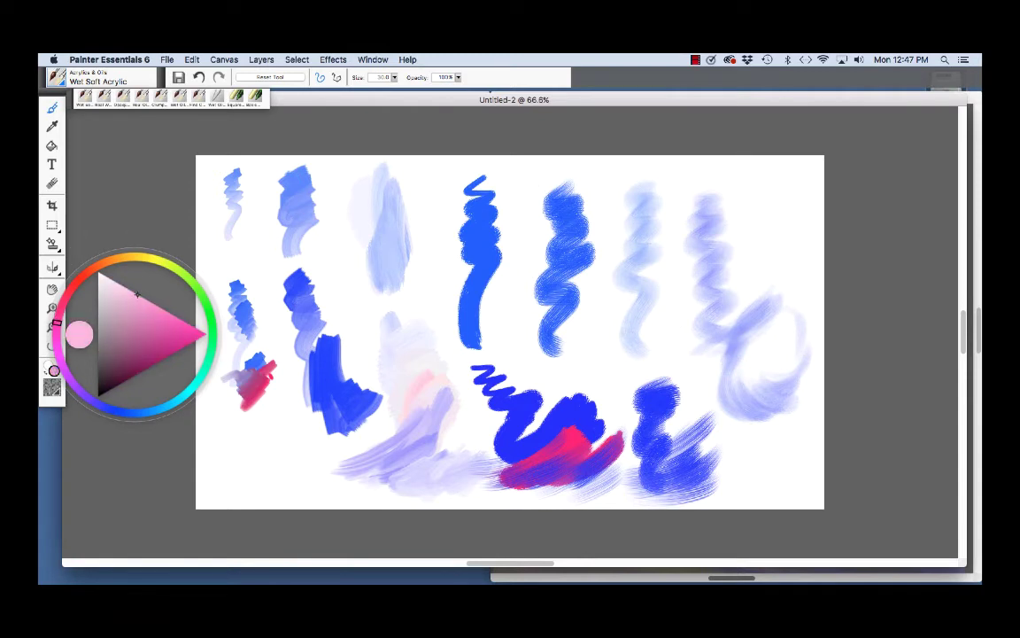
{"action": "mouse_move", "coordinate": [749, 335]}
{"action": "left_mouse_down"}
{"action": "mouse_move", "coordinate": [774, 311]}
{"action": "mouse_move", "coordinate": [764, 320]}
{"action": "mouse_move", "coordinate": [761, 281]}
{"action": "mouse_move", "coordinate": [750, 312]}
{"action": "mouse_move", "coordinate": [759, 262]}
{"action": "mouse_move", "coordinate": [734, 329]}
{"action": "mouse_move", "coordinate": [753, 251]}
{"action": "mouse_move", "coordinate": [718, 358]}
{"action": "mouse_move", "coordinate": [752, 245]}
{"action": "mouse_move", "coordinate": [727, 319]}
{"action": "mouse_move", "coordinate": [736, 281]}
{"action": "mouse_move", "coordinate": [717, 323]}
{"action": "mouse_move", "coordinate": [716, 281]}
{"action": "mouse_move", "coordinate": [696, 340]}
{"action": "mouse_move", "coordinate": [723, 263]}
{"action": "mouse_move", "coordinate": [772, 349]}
{"action": "left_mouse_up"}
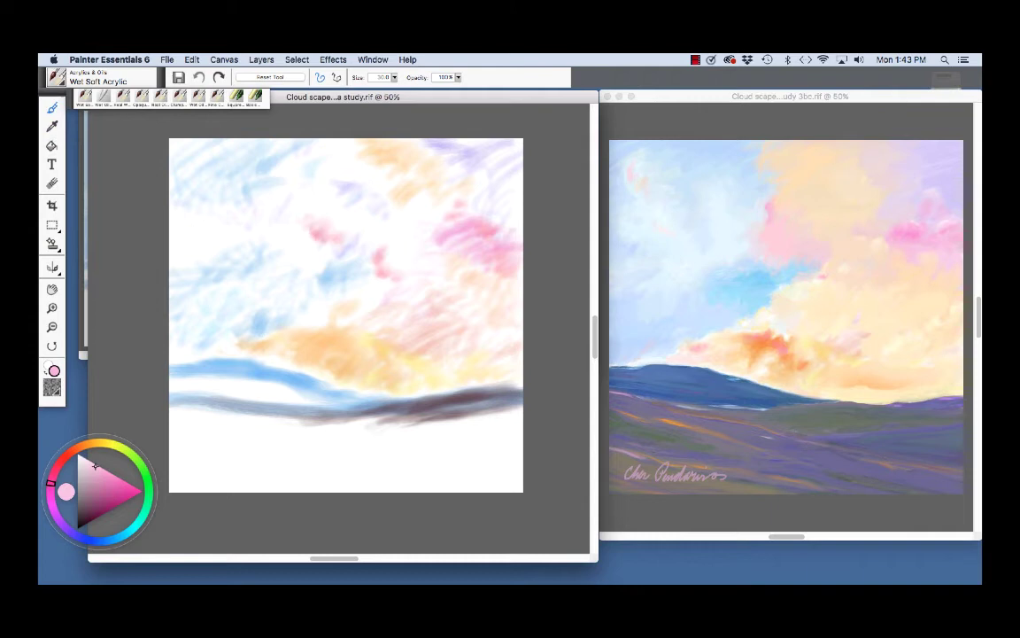
- Using a medium blue, shade the distant hill and lay in sweeping contour lines across the white foreground of the cloudscape study
{"action": "left_click", "coordinate": [98, 540]}
{"action": "left_click", "coordinate": [117, 478]}
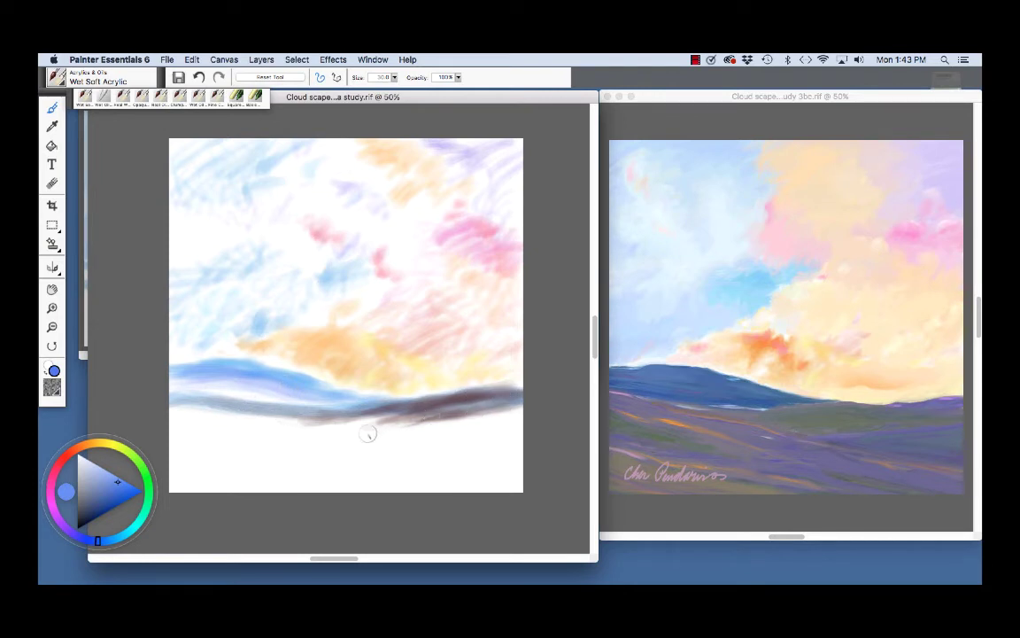
{"action": "mouse_move", "coordinate": [301, 425]}
{"action": "left_mouse_down"}
{"action": "mouse_move", "coordinate": [419, 467]}
{"action": "mouse_move", "coordinate": [510, 479]}
{"action": "left_mouse_up"}
{"action": "left_click_drag", "start_coordinate": [301, 427], "coordinate": [529, 465]}
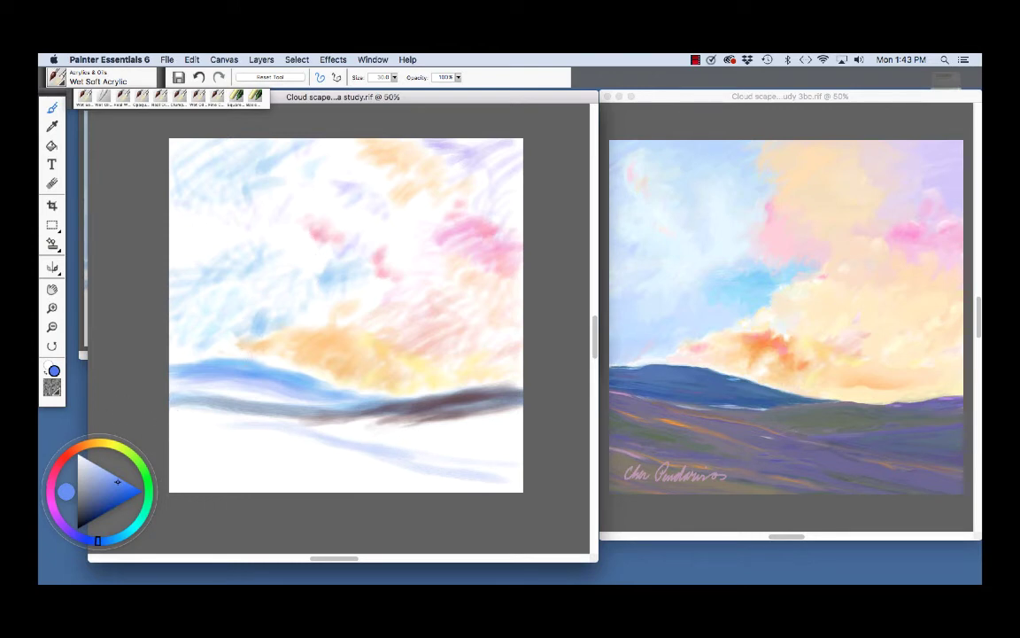
- Add soft pink to the pink cloud, and extend the peach cloud downward with a color sampled from its upper part
{"action": "left_click", "coordinate": [55, 468]}
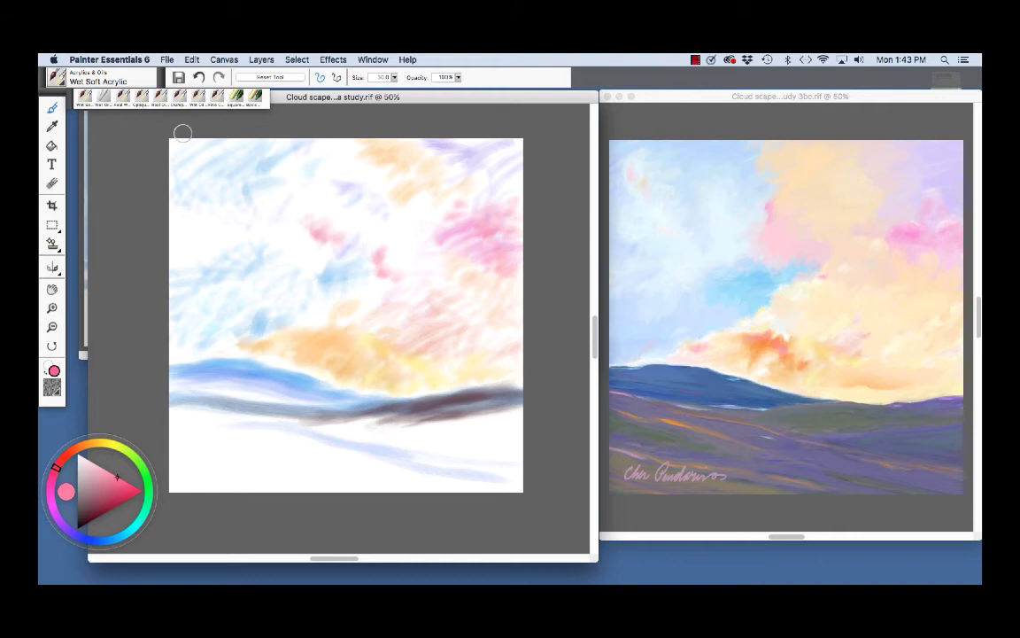
{"action": "left_click", "coordinate": [52, 126]}
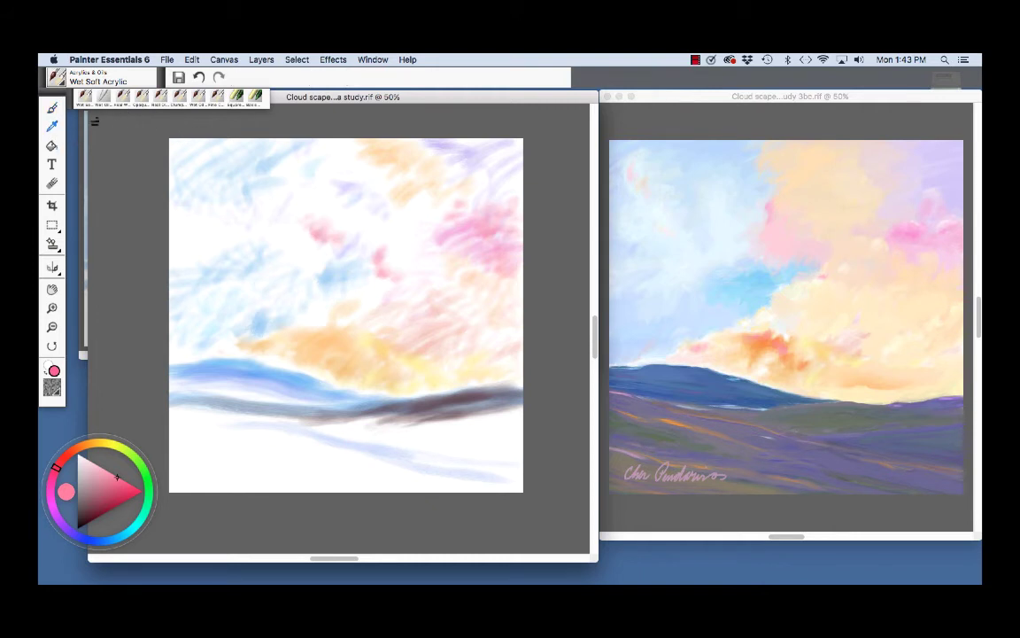
{"action": "left_click", "coordinate": [395, 151]}
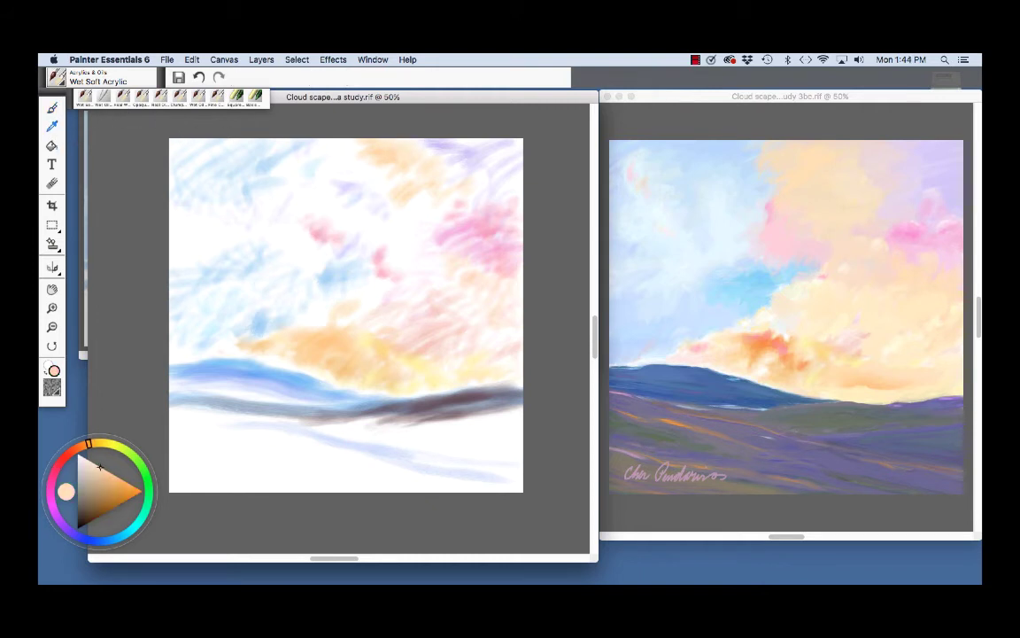
{"action": "left_click", "coordinate": [52, 107]}
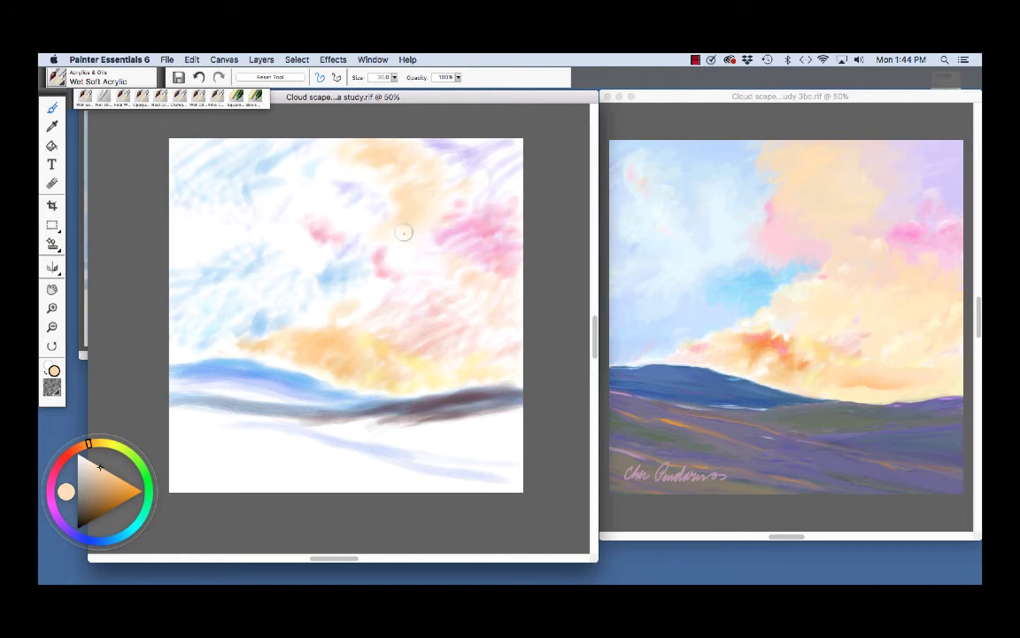
{"action": "mouse_move", "coordinate": [406, 248]}
{"action": "left_mouse_down"}
{"action": "mouse_move", "coordinate": [450, 259]}
{"action": "mouse_move", "coordinate": [423, 279]}
{"action": "mouse_move", "coordinate": [412, 268]}
{"action": "mouse_move", "coordinate": [422, 260]}
{"action": "mouse_move", "coordinate": [396, 288]}
{"action": "mouse_move", "coordinate": [410, 258]}
{"action": "mouse_move", "coordinate": [396, 265]}
{"action": "mouse_move", "coordinate": [421, 272]}
{"action": "left_mouse_up"}
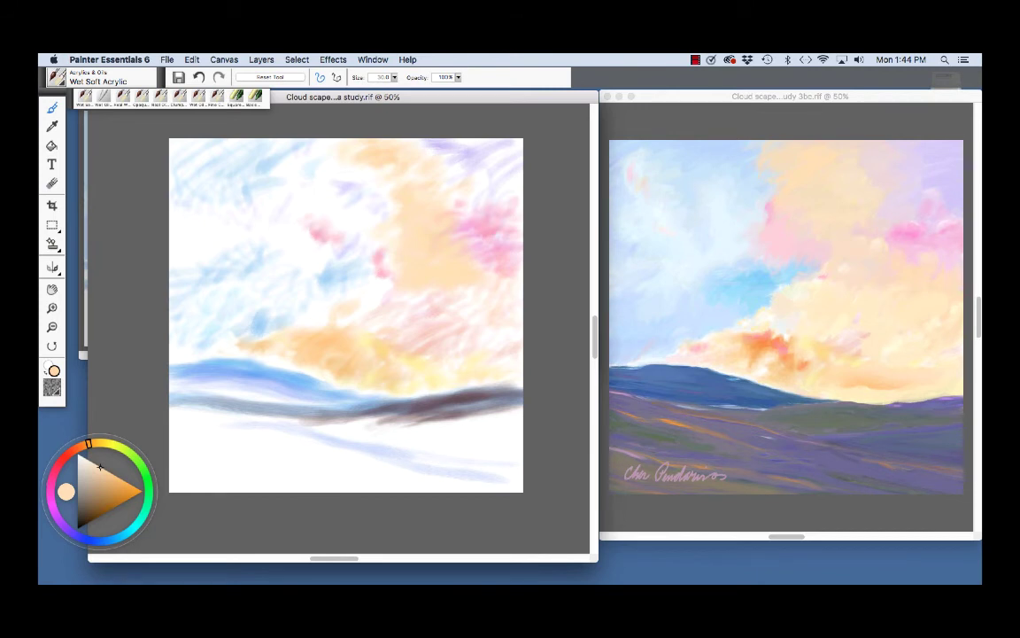
- Bring up Cloud scape Wet media study 2.rif, enlarge its window over the first study, and show it at 50%
{"action": "left_click", "coordinate": [373, 59]}
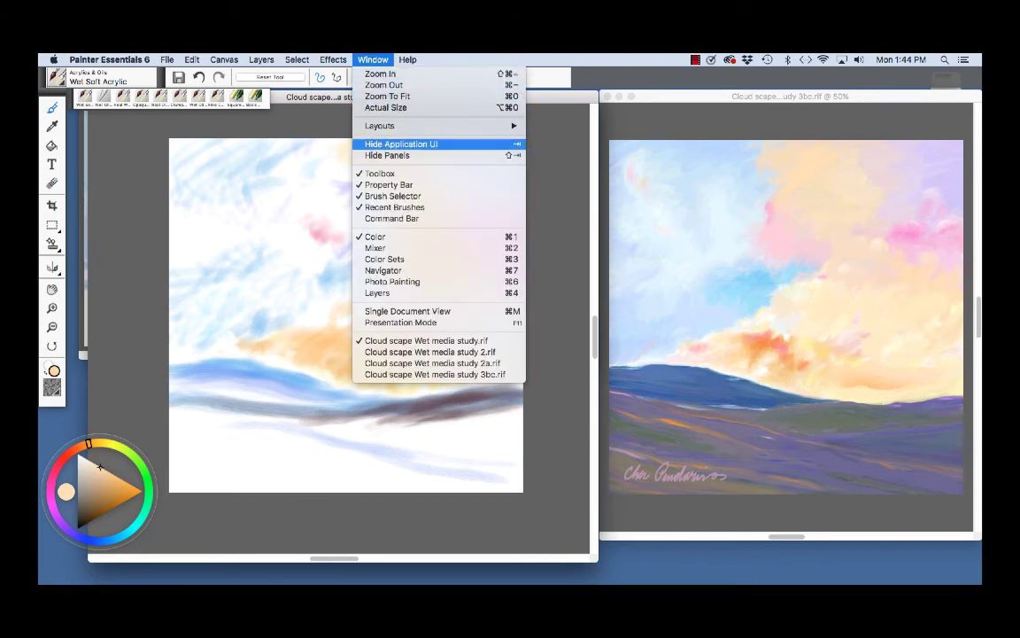
{"action": "left_click", "coordinate": [430, 352]}
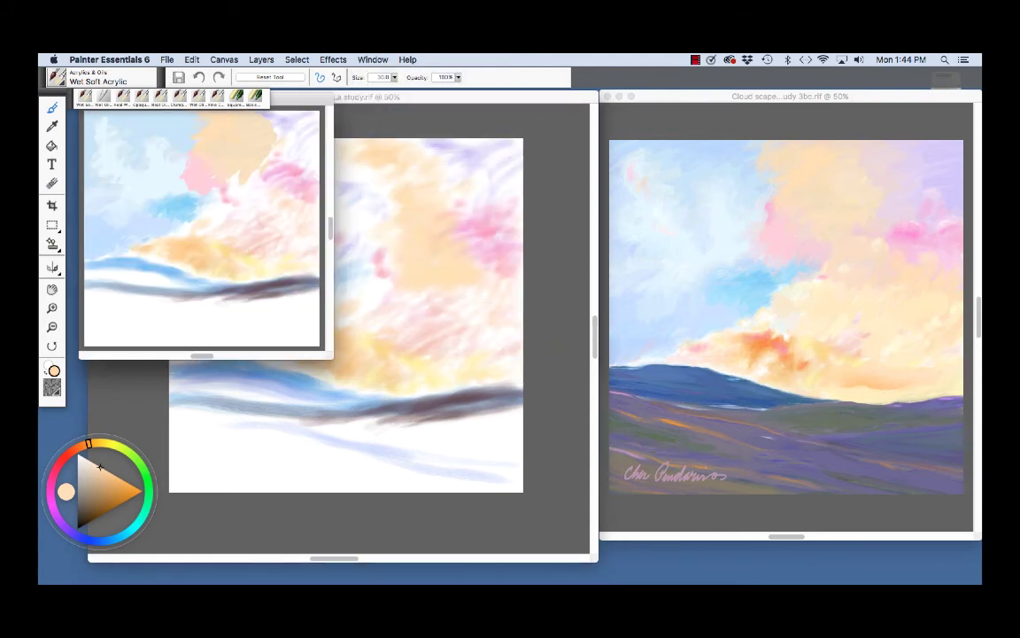
{"action": "left_click_drag", "start_coordinate": [330, 355], "coordinate": [564, 531]}
{"action": "key", "text": "super+minus"}
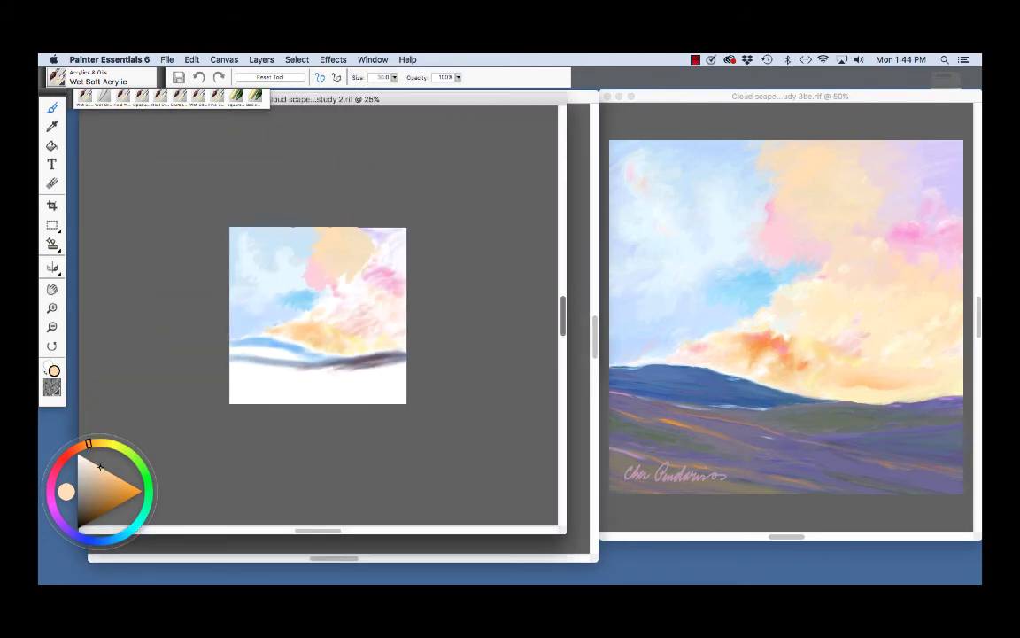
{"action": "key", "text": "super+plus"}
{"action": "key", "text": "super+plus"}
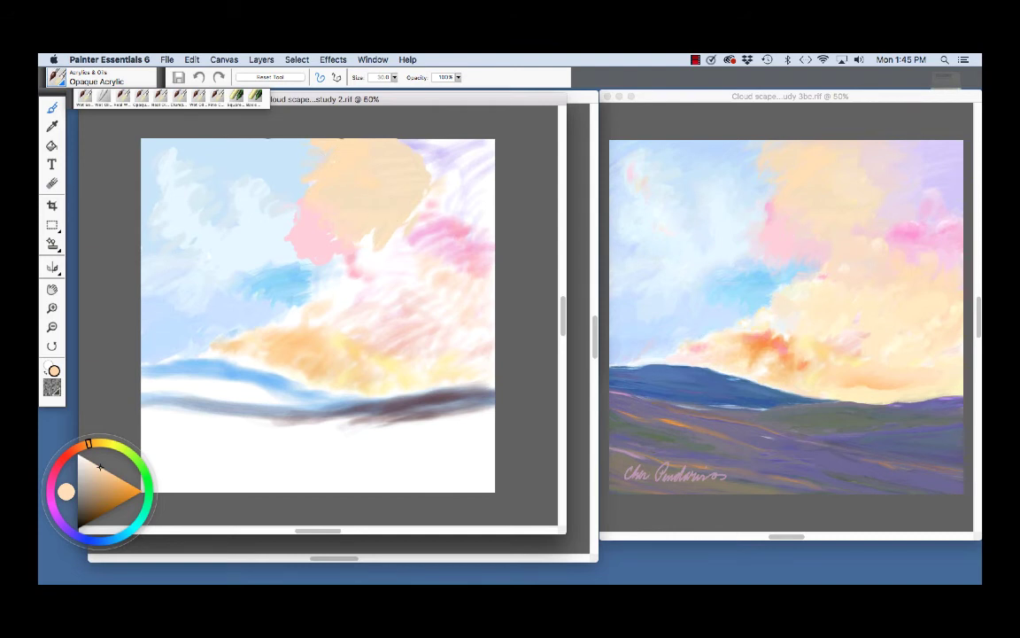
- With Opaque Acrylic, extend the peach cloud downward and cover the light clouds in the blue sky with a sampled pale blue
{"action": "mouse_move", "coordinate": [419, 209]}
{"action": "left_mouse_down"}
{"action": "mouse_move", "coordinate": [375, 255]}
{"action": "mouse_move", "coordinate": [413, 254]}
{"action": "mouse_move", "coordinate": [411, 215]}
{"action": "mouse_move", "coordinate": [373, 259]}
{"action": "mouse_move", "coordinate": [371, 244]}
{"action": "mouse_move", "coordinate": [361, 252]}
{"action": "mouse_move", "coordinate": [391, 250]}
{"action": "mouse_move", "coordinate": [381, 257]}
{"action": "mouse_move", "coordinate": [398, 265]}
{"action": "mouse_move", "coordinate": [431, 255]}
{"action": "mouse_move", "coordinate": [418, 279]}
{"action": "mouse_move", "coordinate": [441, 266]}
{"action": "mouse_move", "coordinate": [439, 299]}
{"action": "mouse_move", "coordinate": [390, 253]}
{"action": "mouse_move", "coordinate": [375, 271]}
{"action": "mouse_move", "coordinate": [366, 262]}
{"action": "mouse_move", "coordinate": [358, 243]}
{"action": "mouse_move", "coordinate": [387, 225]}
{"action": "mouse_move", "coordinate": [421, 283]}
{"action": "mouse_move", "coordinate": [453, 281]}
{"action": "mouse_move", "coordinate": [435, 292]}
{"action": "mouse_move", "coordinate": [454, 277]}
{"action": "mouse_move", "coordinate": [409, 288]}
{"action": "mouse_move", "coordinate": [403, 263]}
{"action": "mouse_move", "coordinate": [364, 268]}
{"action": "left_mouse_up"}
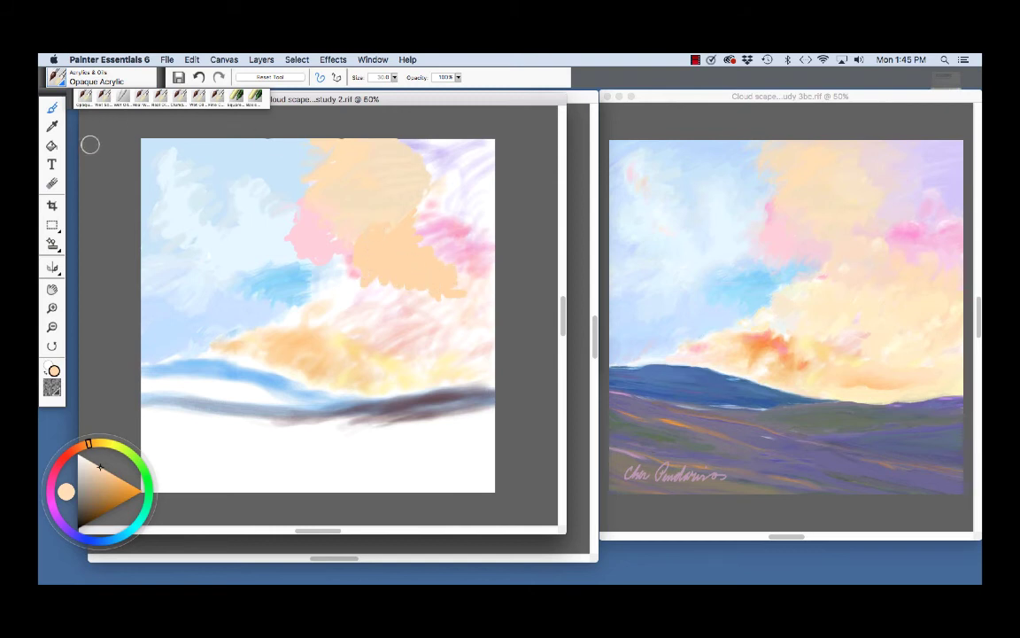
{"action": "left_click", "coordinate": [51, 126]}
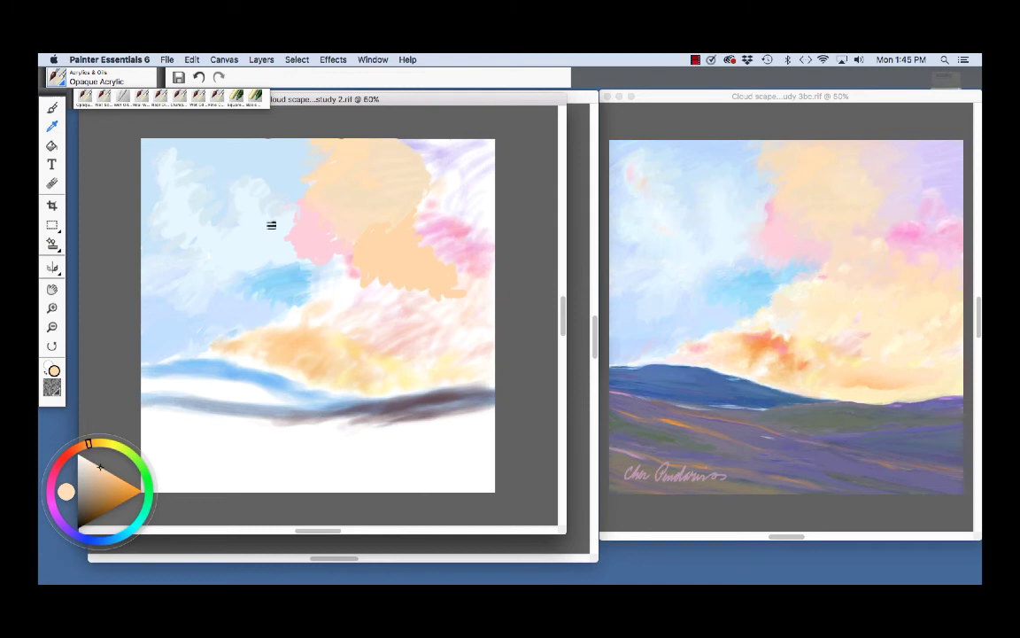
{"action": "left_click", "coordinate": [243, 204]}
{"action": "left_click", "coordinate": [52, 107]}
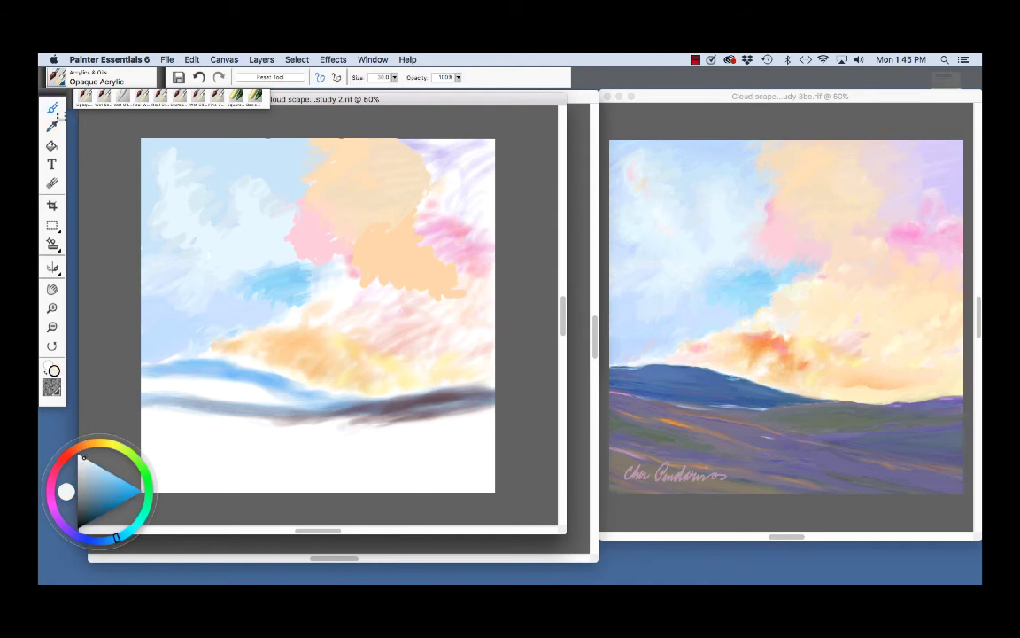
{"action": "mouse_move", "coordinate": [266, 213]}
{"action": "left_mouse_down"}
{"action": "mouse_move", "coordinate": [247, 178]}
{"action": "mouse_move", "coordinate": [229, 192]}
{"action": "mouse_move", "coordinate": [225, 177]}
{"action": "mouse_move", "coordinate": [241, 220]}
{"action": "mouse_move", "coordinate": [222, 226]}
{"action": "mouse_move", "coordinate": [228, 214]}
{"action": "mouse_move", "coordinate": [192, 229]}
{"action": "mouse_move", "coordinate": [202, 249]}
{"action": "mouse_move", "coordinate": [175, 253]}
{"action": "mouse_move", "coordinate": [215, 241]}
{"action": "mouse_move", "coordinate": [207, 277]}
{"action": "mouse_move", "coordinate": [231, 272]}
{"action": "mouse_move", "coordinate": [215, 293]}
{"action": "mouse_move", "coordinate": [233, 292]}
{"action": "mouse_move", "coordinate": [250, 311]}
{"action": "mouse_move", "coordinate": [226, 278]}
{"action": "mouse_move", "coordinate": [189, 296]}
{"action": "mouse_move", "coordinate": [195, 260]}
{"action": "mouse_move", "coordinate": [179, 245]}
{"action": "mouse_move", "coordinate": [221, 298]}
{"action": "mouse_move", "coordinate": [247, 305]}
{"action": "mouse_move", "coordinate": [201, 303]}
{"action": "mouse_move", "coordinate": [215, 268]}
{"action": "mouse_move", "coordinate": [171, 277]}
{"action": "mouse_move", "coordinate": [210, 224]}
{"action": "mouse_move", "coordinate": [202, 239]}
{"action": "mouse_move", "coordinate": [192, 202]}
{"action": "mouse_move", "coordinate": [184, 206]}
{"action": "mouse_move", "coordinate": [183, 165]}
{"action": "left_mouse_up"}
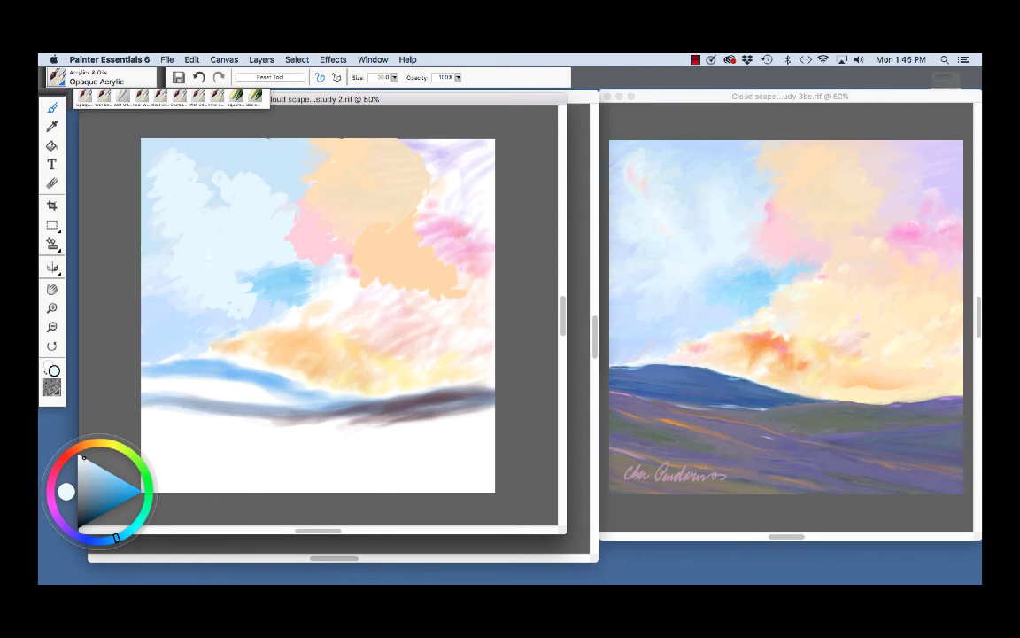
- Blend the edges of the pink and peach clouds with the Real Oils Filbert brush, pulling color over the magenta cloud
{"action": "left_click", "coordinate": [58, 77]}
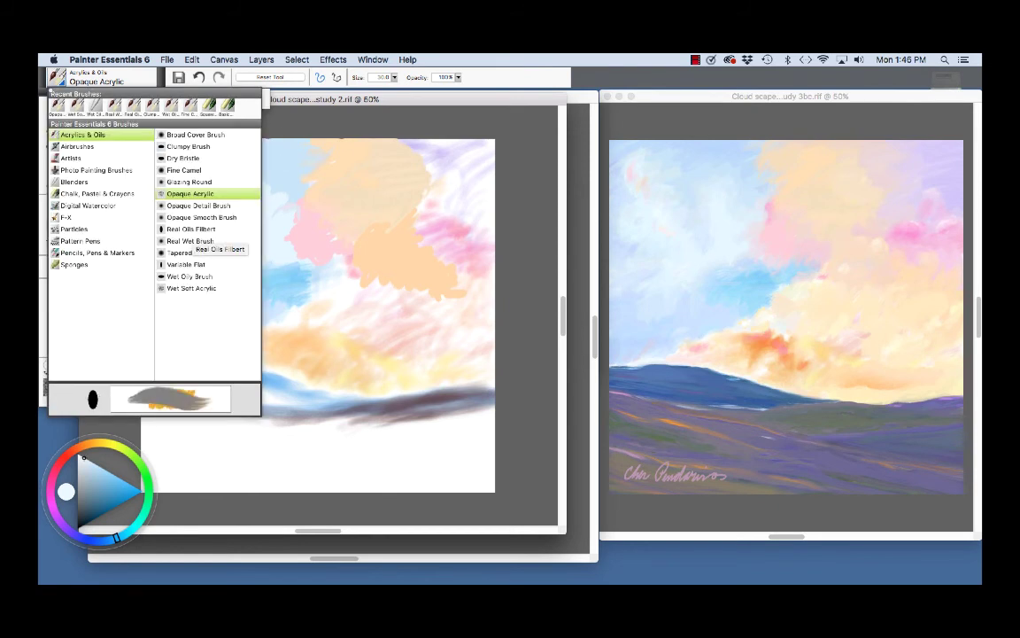
{"action": "left_click", "coordinate": [190, 229]}
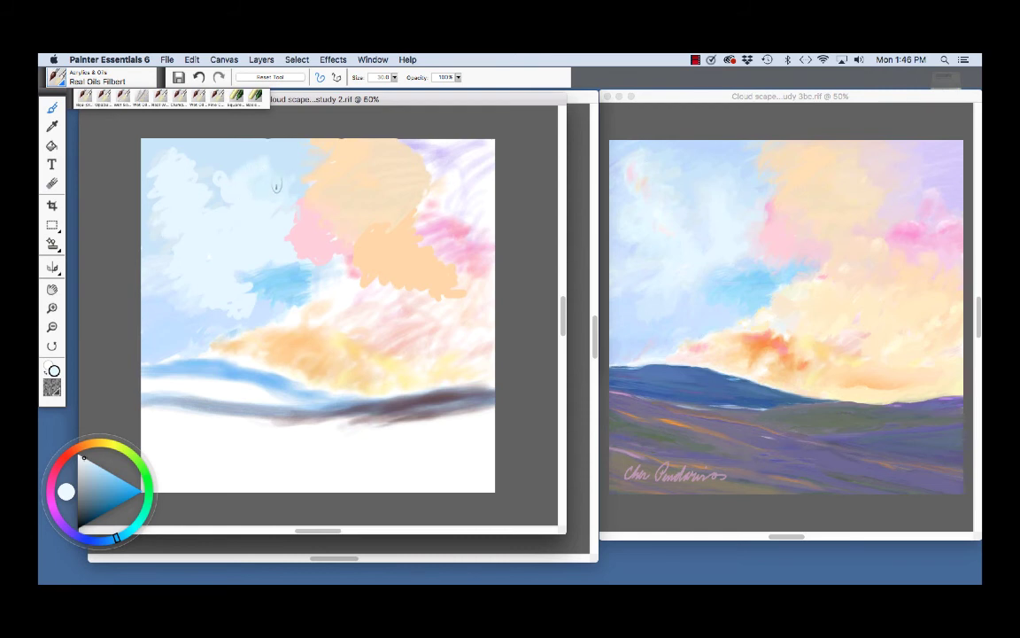
{"action": "left_click_drag", "start_coordinate": [299, 219], "coordinate": [304, 243]}
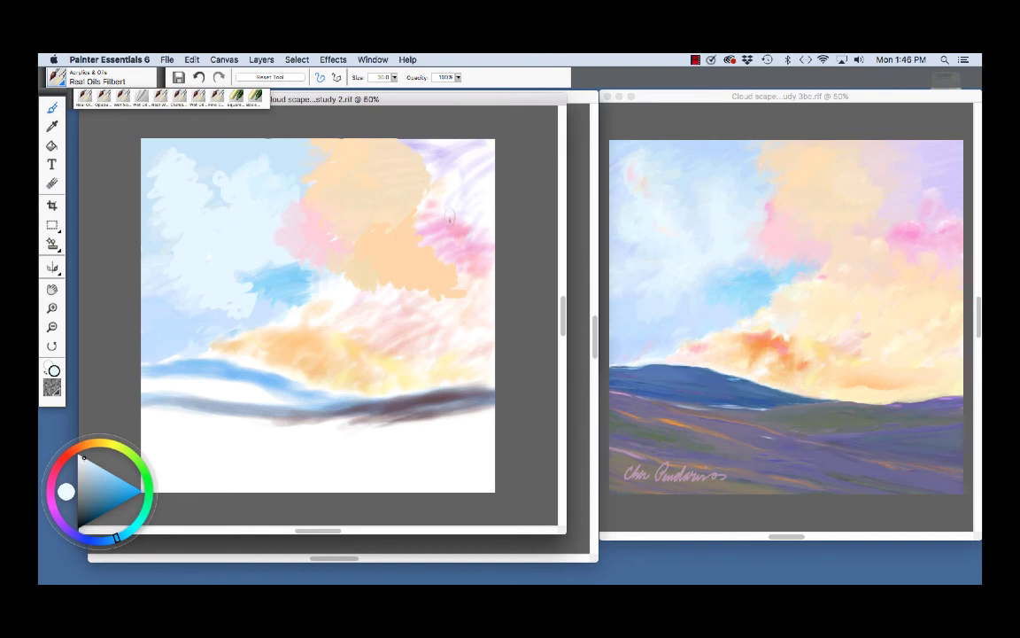
{"action": "mouse_move", "coordinate": [450, 217]}
{"action": "left_mouse_down"}
{"action": "mouse_move", "coordinate": [423, 224]}
{"action": "mouse_move", "coordinate": [434, 232]}
{"action": "mouse_move", "coordinate": [418, 241]}
{"action": "mouse_move", "coordinate": [445, 241]}
{"action": "mouse_move", "coordinate": [434, 261]}
{"action": "mouse_move", "coordinate": [460, 252]}
{"action": "mouse_move", "coordinate": [448, 266]}
{"action": "mouse_move", "coordinate": [445, 242]}
{"action": "mouse_move", "coordinate": [454, 263]}
{"action": "mouse_move", "coordinate": [476, 270]}
{"action": "mouse_move", "coordinate": [468, 285]}
{"action": "mouse_move", "coordinate": [470, 241]}
{"action": "mouse_move", "coordinate": [443, 257]}
{"action": "mouse_move", "coordinate": [439, 222]}
{"action": "mouse_move", "coordinate": [418, 215]}
{"action": "mouse_move", "coordinate": [408, 254]}
{"action": "mouse_move", "coordinate": [444, 249]}
{"action": "mouse_move", "coordinate": [453, 276]}
{"action": "mouse_move", "coordinate": [433, 241]}
{"action": "mouse_move", "coordinate": [386, 254]}
{"action": "left_mouse_up"}
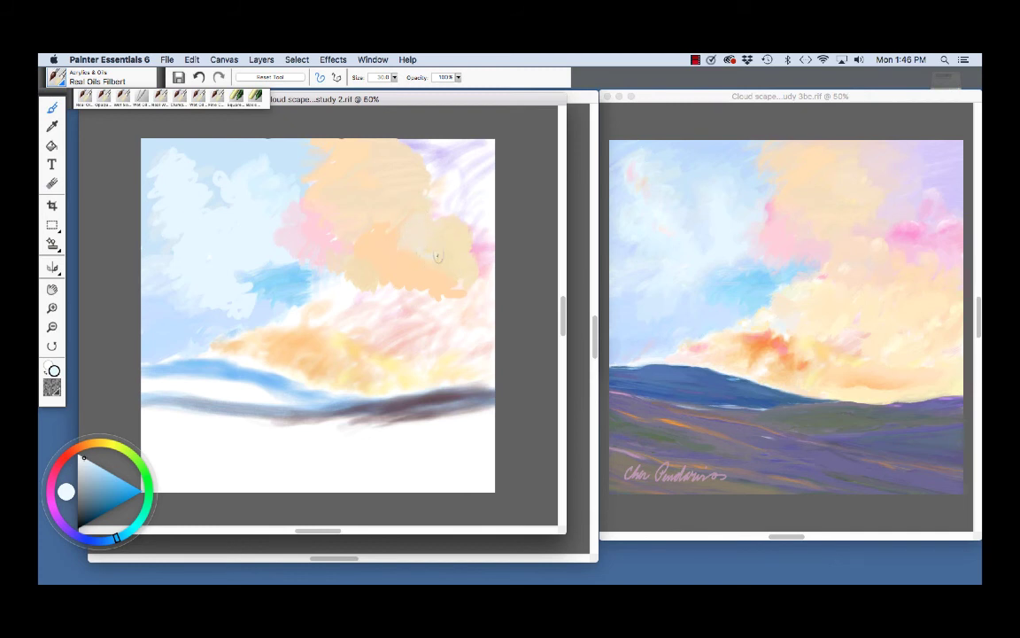
- Choose a light orange and brush it over the lower peach cloud with Real Oils Filbert
{"action": "left_click", "coordinate": [89, 442]}
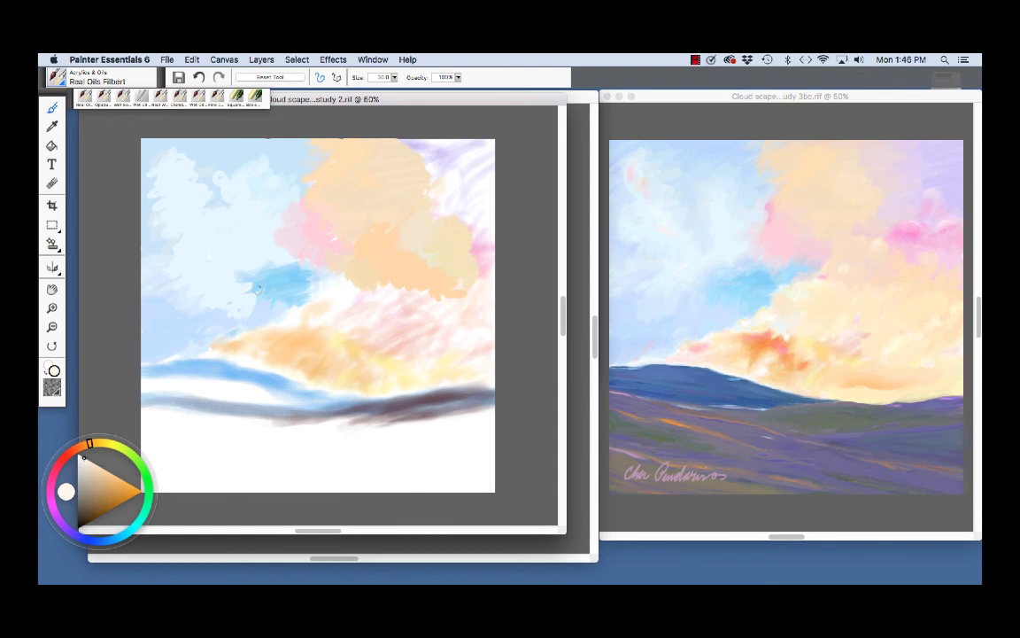
{"action": "left_click", "coordinate": [106, 470]}
{"action": "mouse_move", "coordinate": [363, 273]}
{"action": "left_mouse_down"}
{"action": "mouse_move", "coordinate": [409, 239]}
{"action": "mouse_move", "coordinate": [397, 256]}
{"action": "mouse_move", "coordinate": [442, 251]}
{"action": "mouse_move", "coordinate": [452, 266]}
{"action": "mouse_move", "coordinate": [423, 262]}
{"action": "mouse_move", "coordinate": [441, 240]}
{"action": "mouse_move", "coordinate": [395, 239]}
{"action": "mouse_move", "coordinate": [408, 204]}
{"action": "mouse_move", "coordinate": [400, 245]}
{"action": "mouse_move", "coordinate": [454, 266]}
{"action": "mouse_move", "coordinate": [406, 259]}
{"action": "mouse_move", "coordinate": [410, 240]}
{"action": "mouse_move", "coordinate": [398, 241]}
{"action": "mouse_move", "coordinate": [424, 266]}
{"action": "mouse_move", "coordinate": [460, 276]}
{"action": "mouse_move", "coordinate": [381, 285]}
{"action": "left_mouse_up"}
- Bring up Cloud scape Wet media study 2a.rif, enlarge its window, and show it at 50%
{"action": "left_click", "coordinate": [372, 59]}
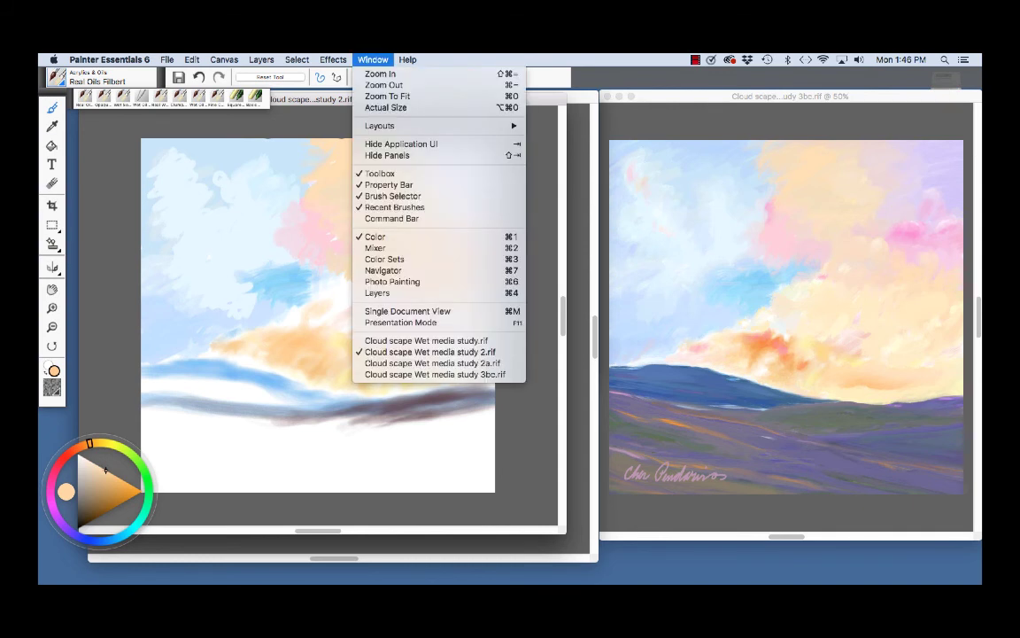
{"action": "left_click", "coordinate": [390, 329]}
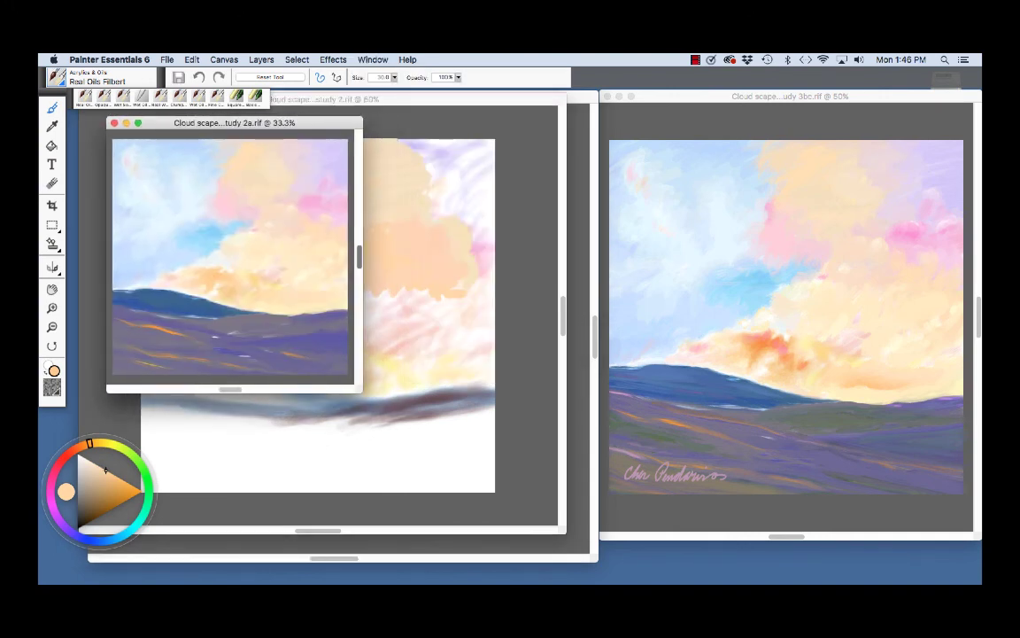
{"action": "left_click_drag", "start_coordinate": [358, 390], "coordinate": [564, 530]}
{"action": "key", "text": "super+plus"}
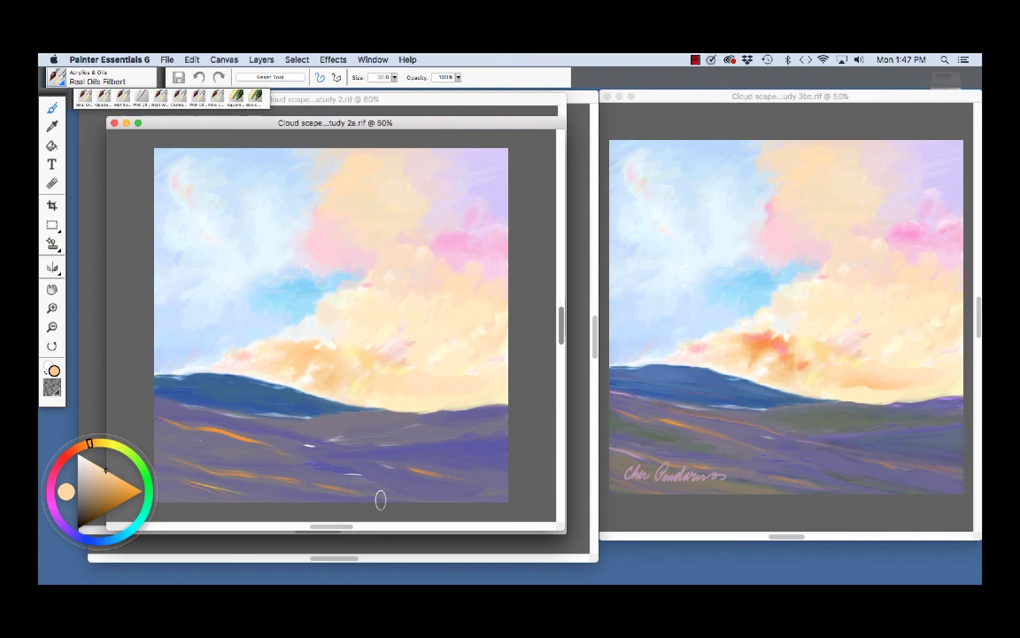
- Move the Cloud scape Wet media study 3bc.rif window over study 2a for comparison and display it in Single Document View
{"action": "left_click_drag", "start_coordinate": [673, 95], "coordinate": [503, 102]}
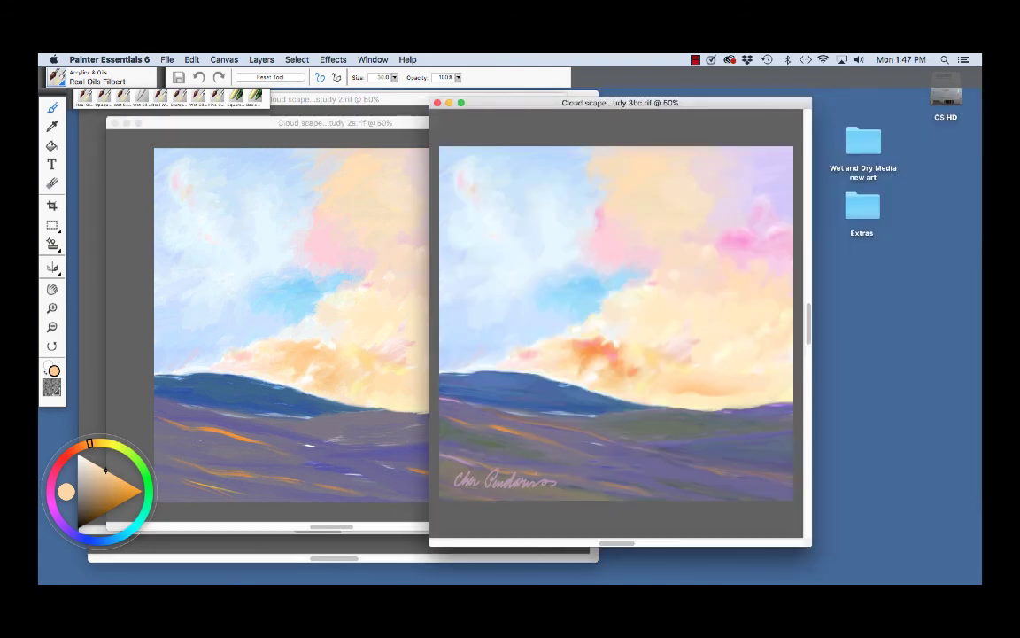
{"action": "key", "text": "super+m"}
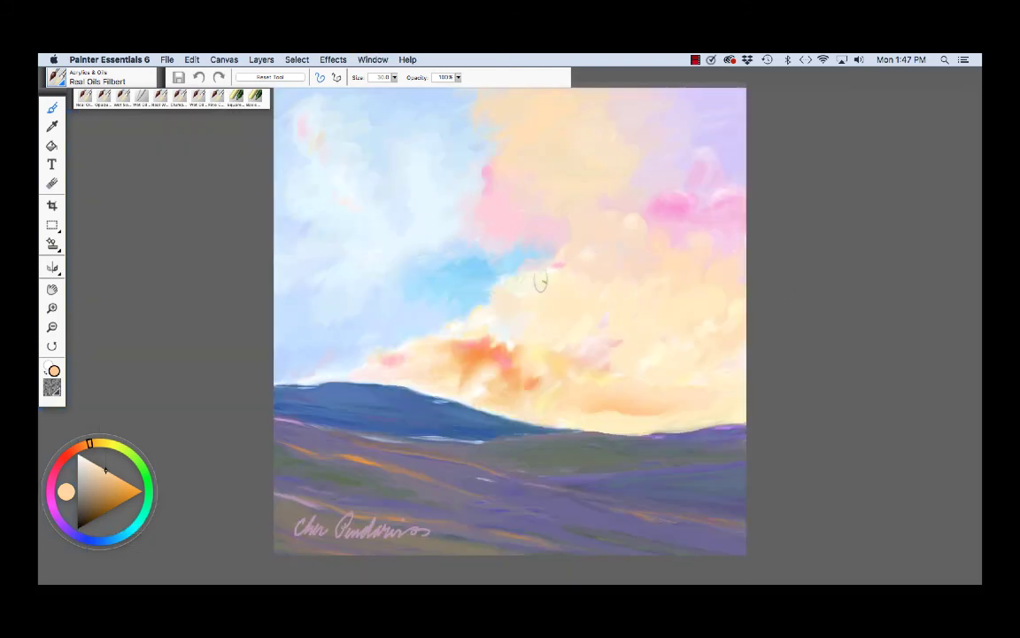